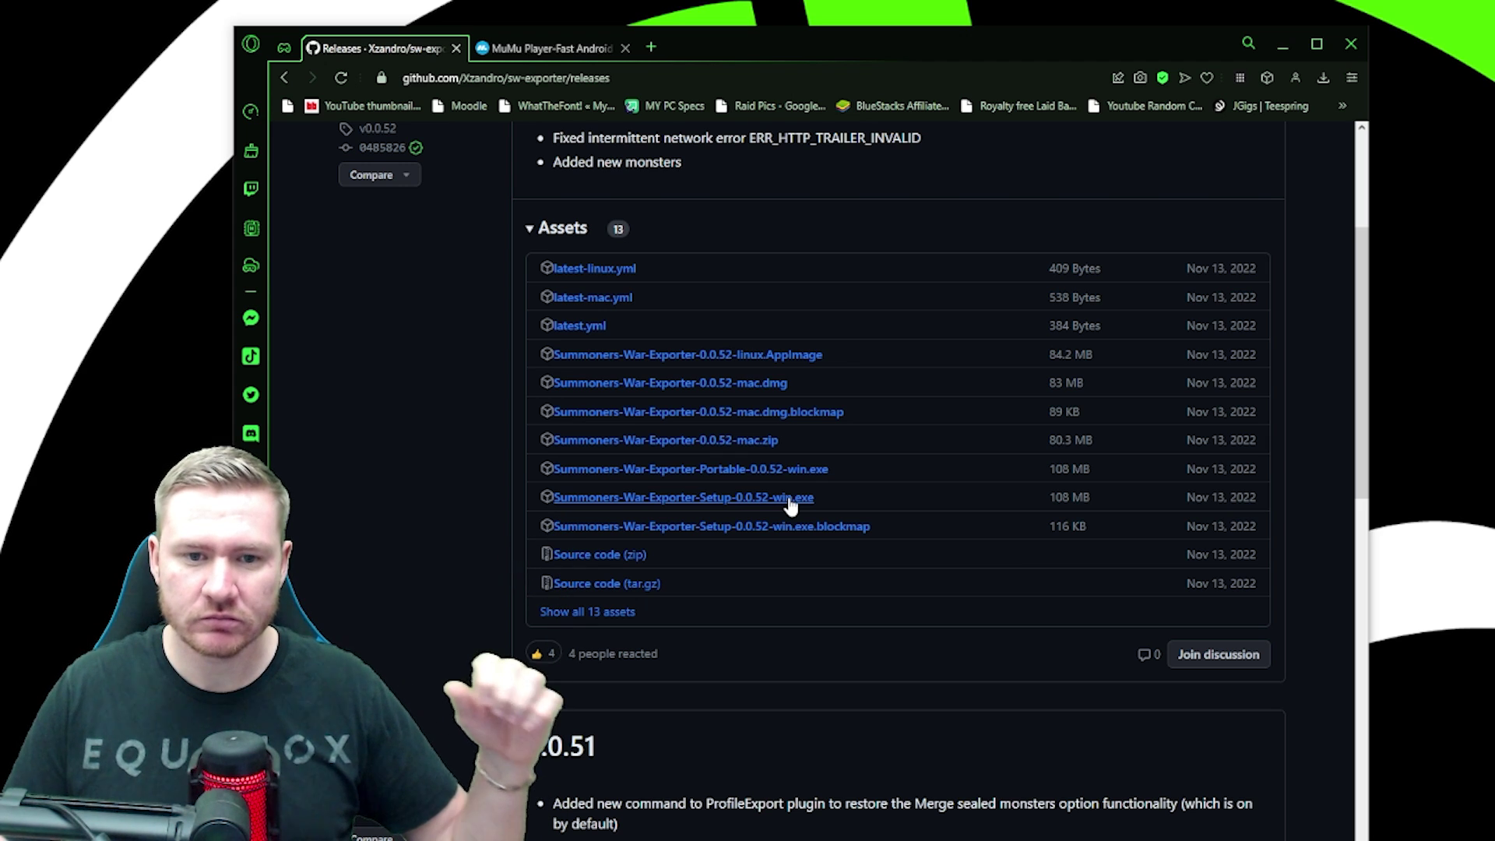
# View the MuMu Player website and the running emulator window, and return to Summoners War Exporter.
pyautogui.click(566, 55)
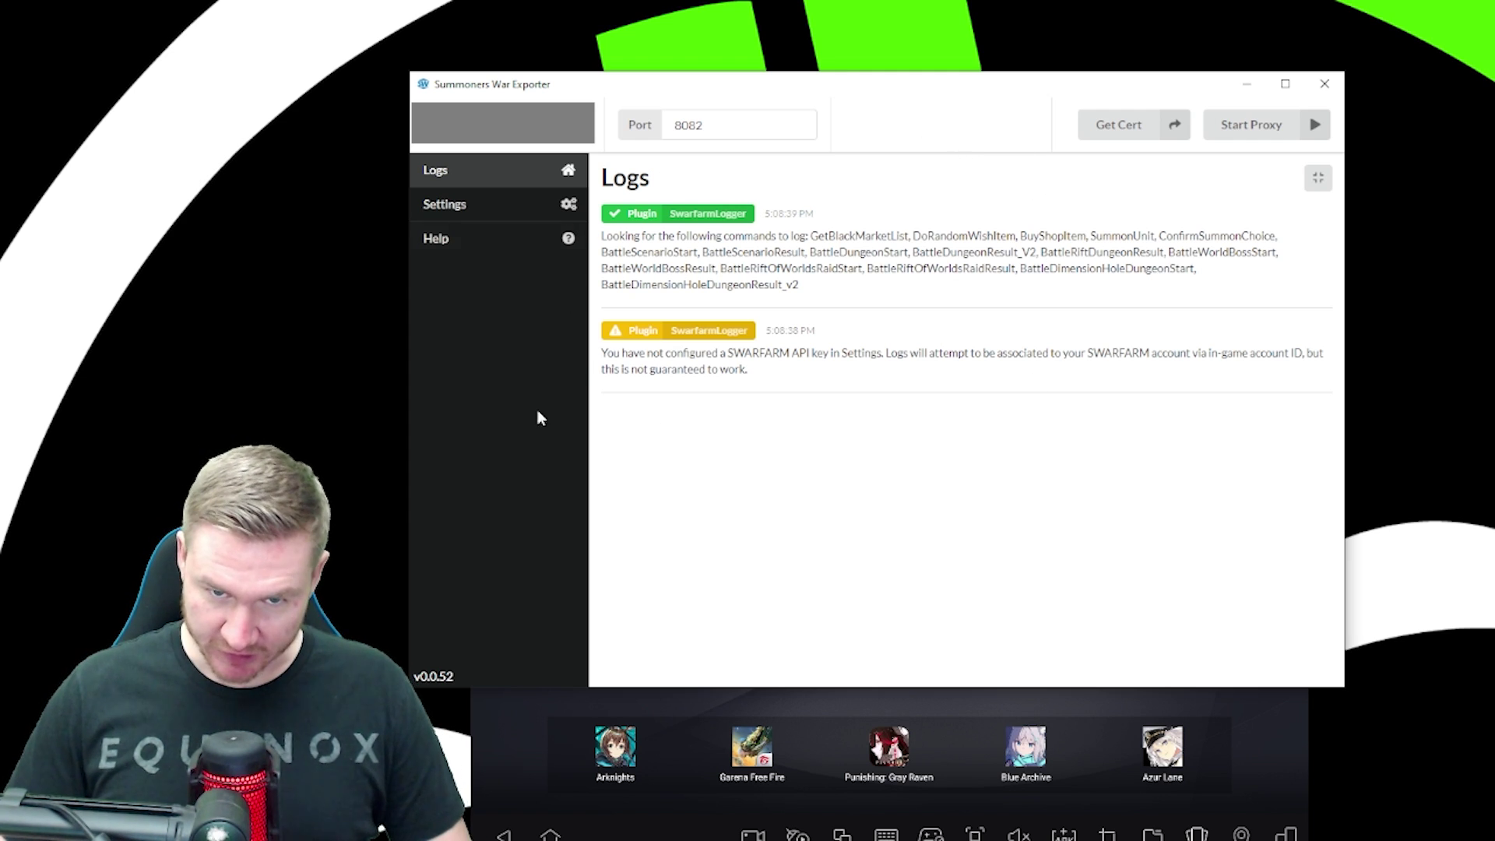
pyautogui.click(1255, 718)
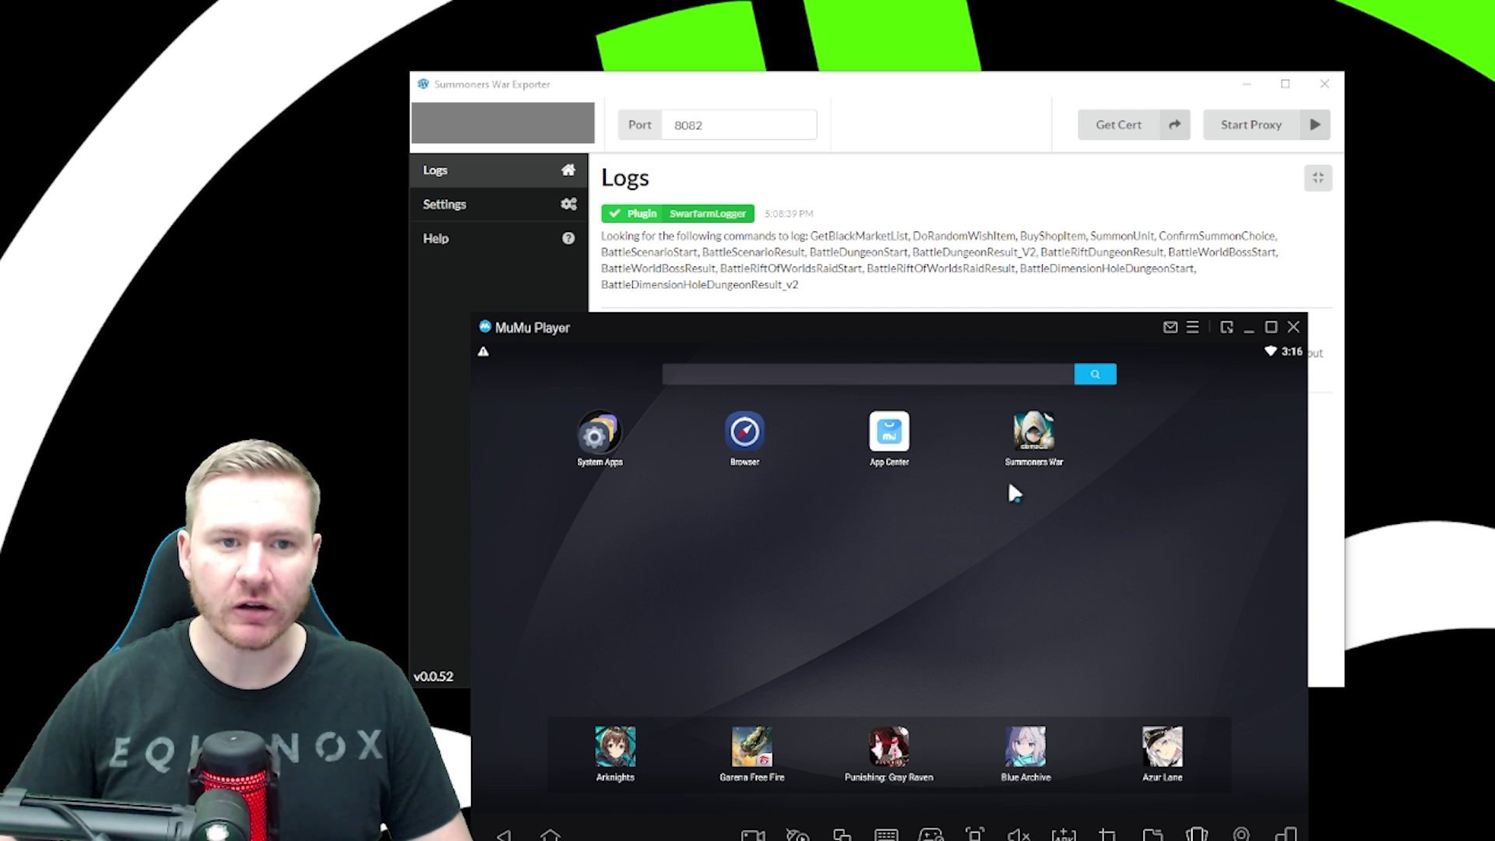
pyautogui.click(934, 92)
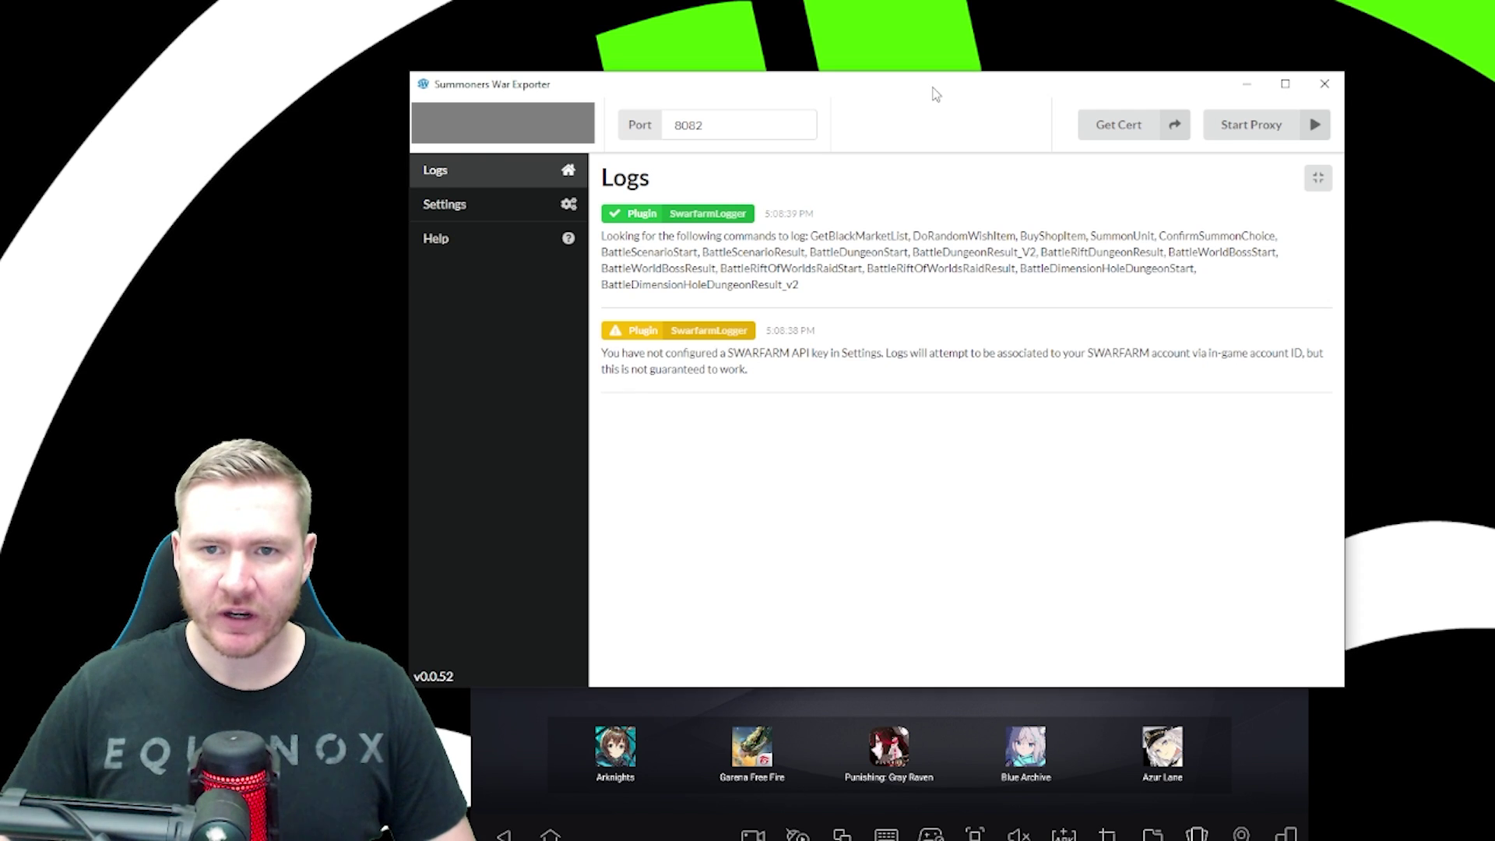
# Get the proxy certificate from Summoners War Exporter and highlight its saved file path in the log.
pyautogui.click(1121, 126)
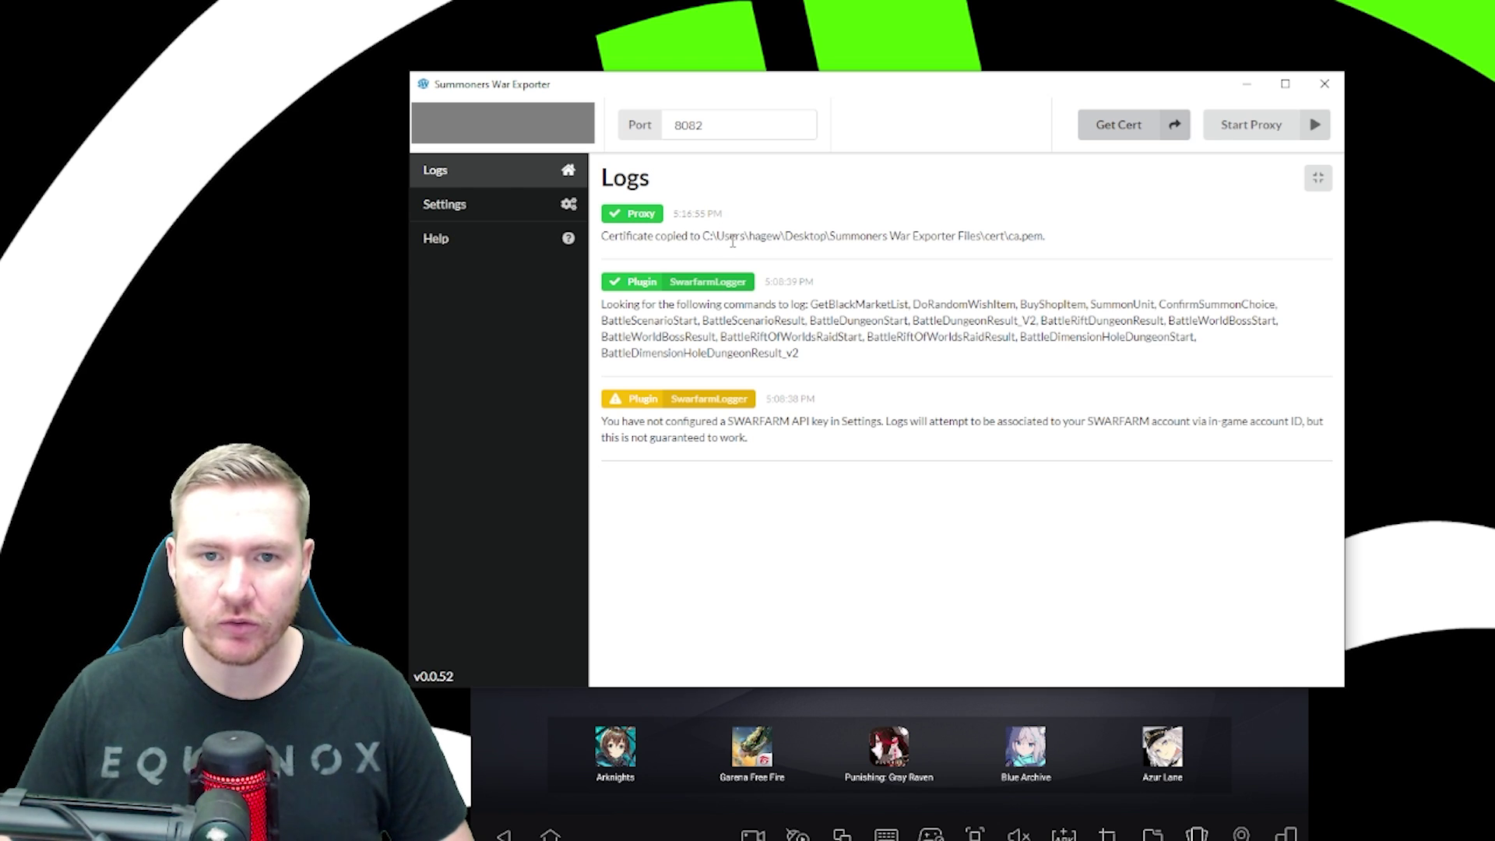
pyautogui.moveTo(732, 241); pyautogui.dragTo(1067, 243)
pyautogui.click(1068, 243)
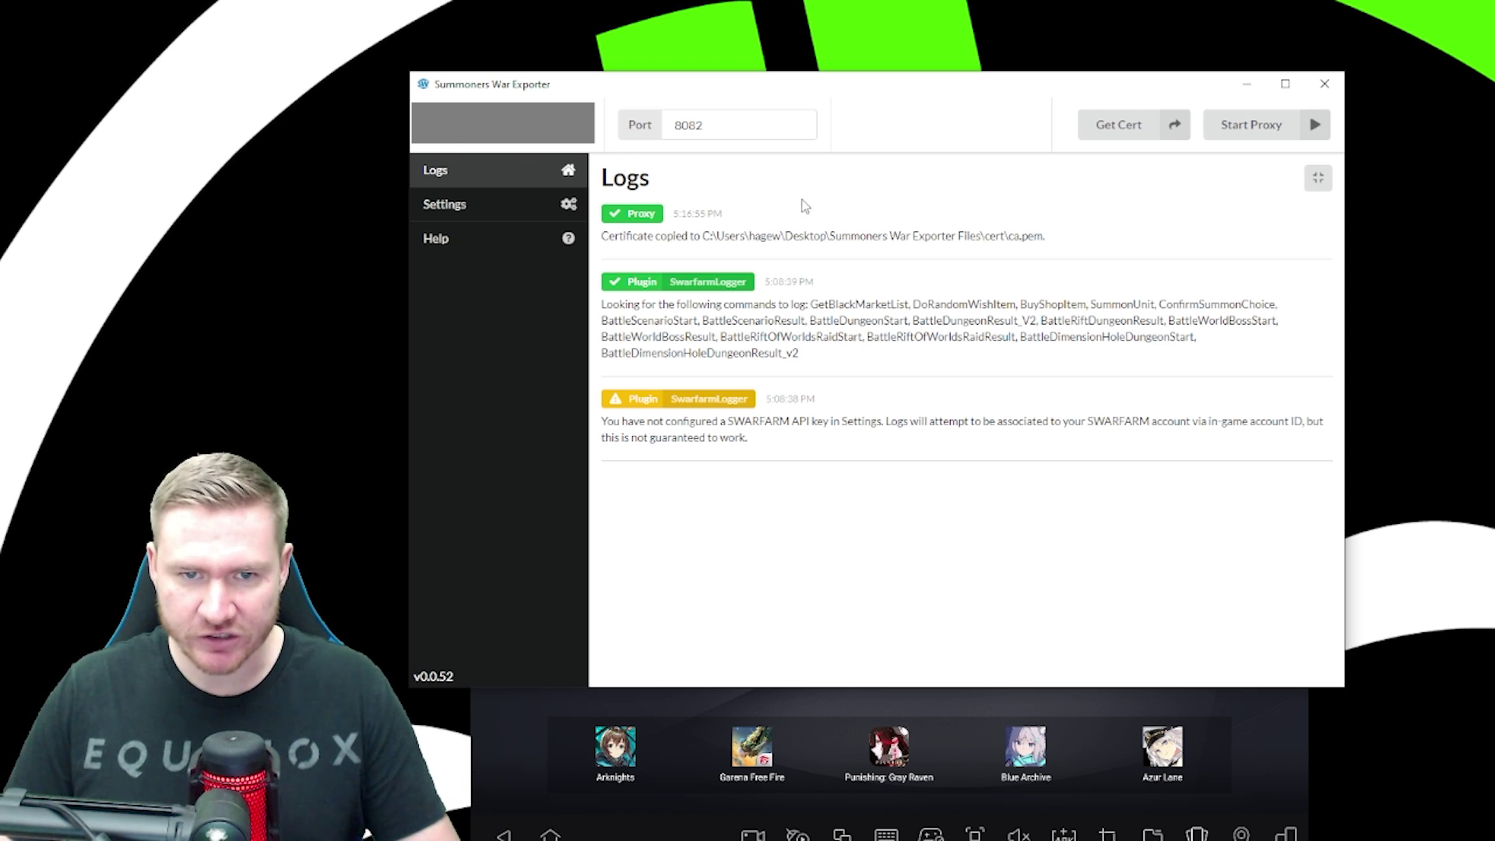
pyautogui.moveTo(741, 235); pyautogui.dragTo(979, 255)
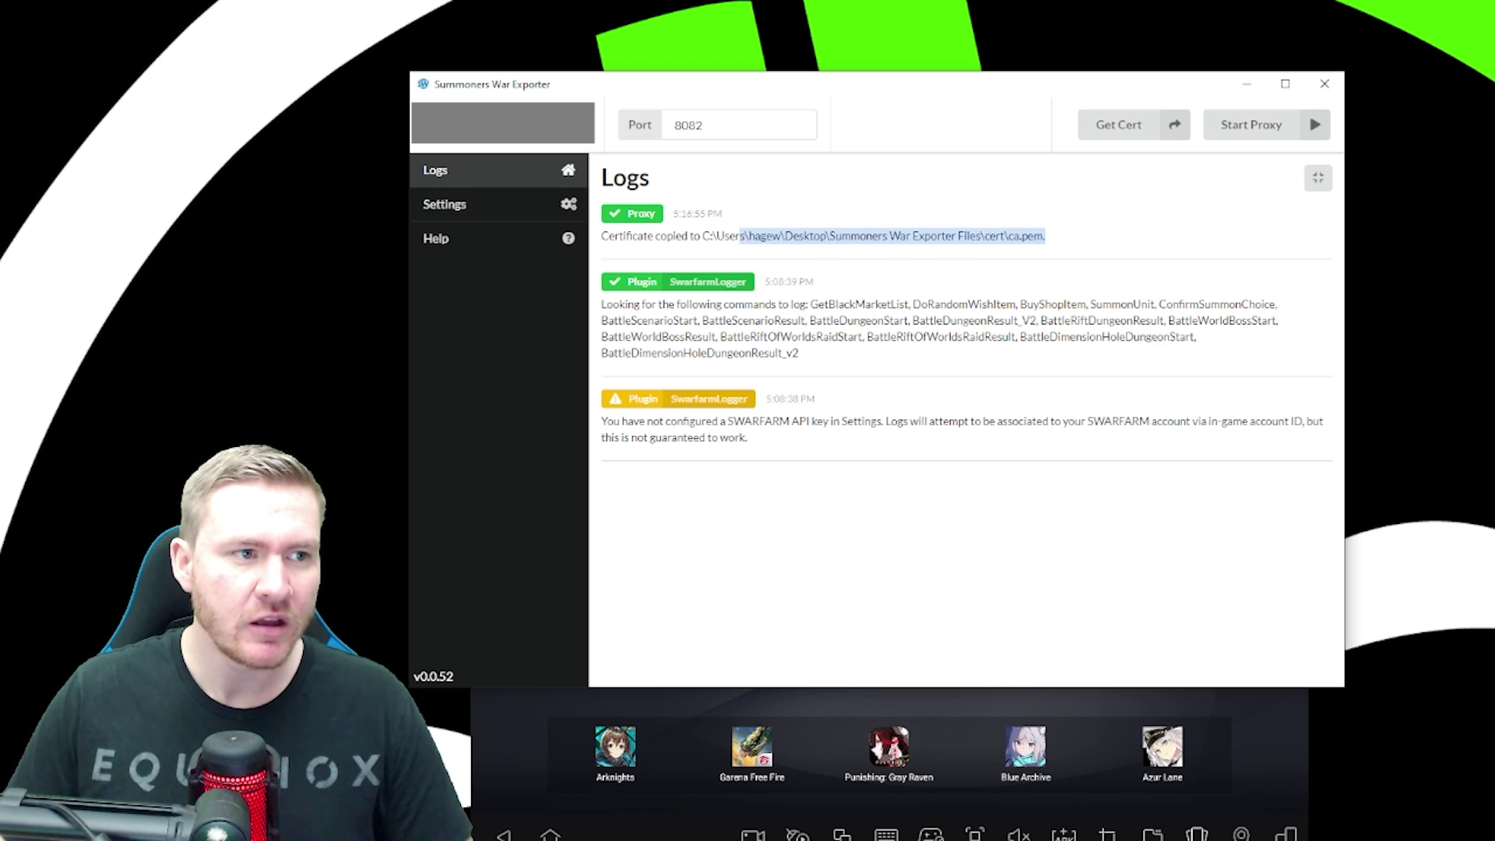
# Switch to the Summoners War Exporter Files folder in File Explorer and delete the exported account JSON file.
pyautogui.hotkey('alt', 'Tab')
pyautogui.moveTo(1186, 422); pyautogui.dragTo(836, 375)
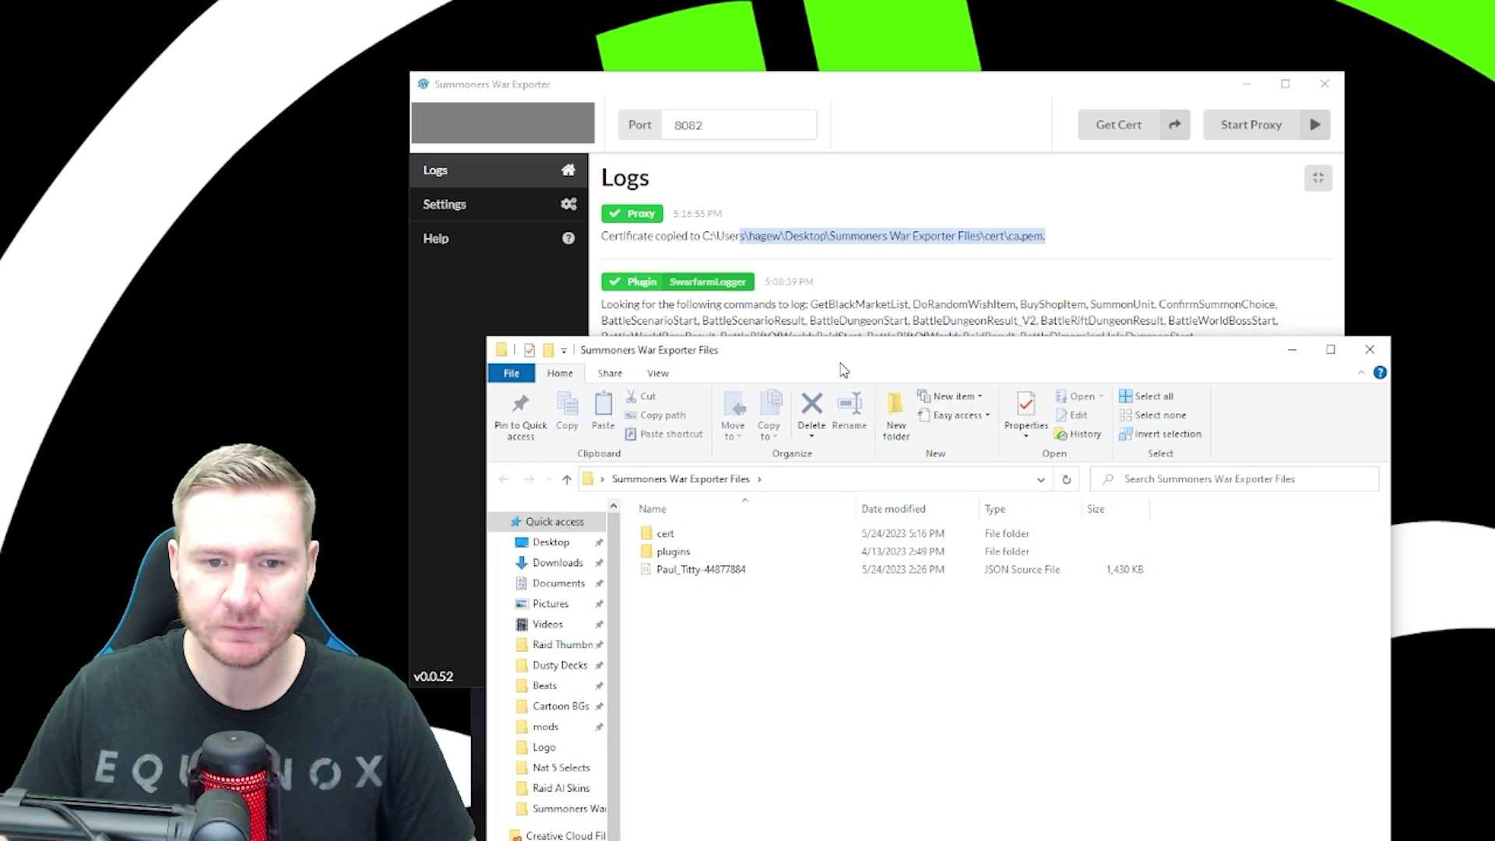
pyautogui.click(703, 577)
pyautogui.press('Delete')
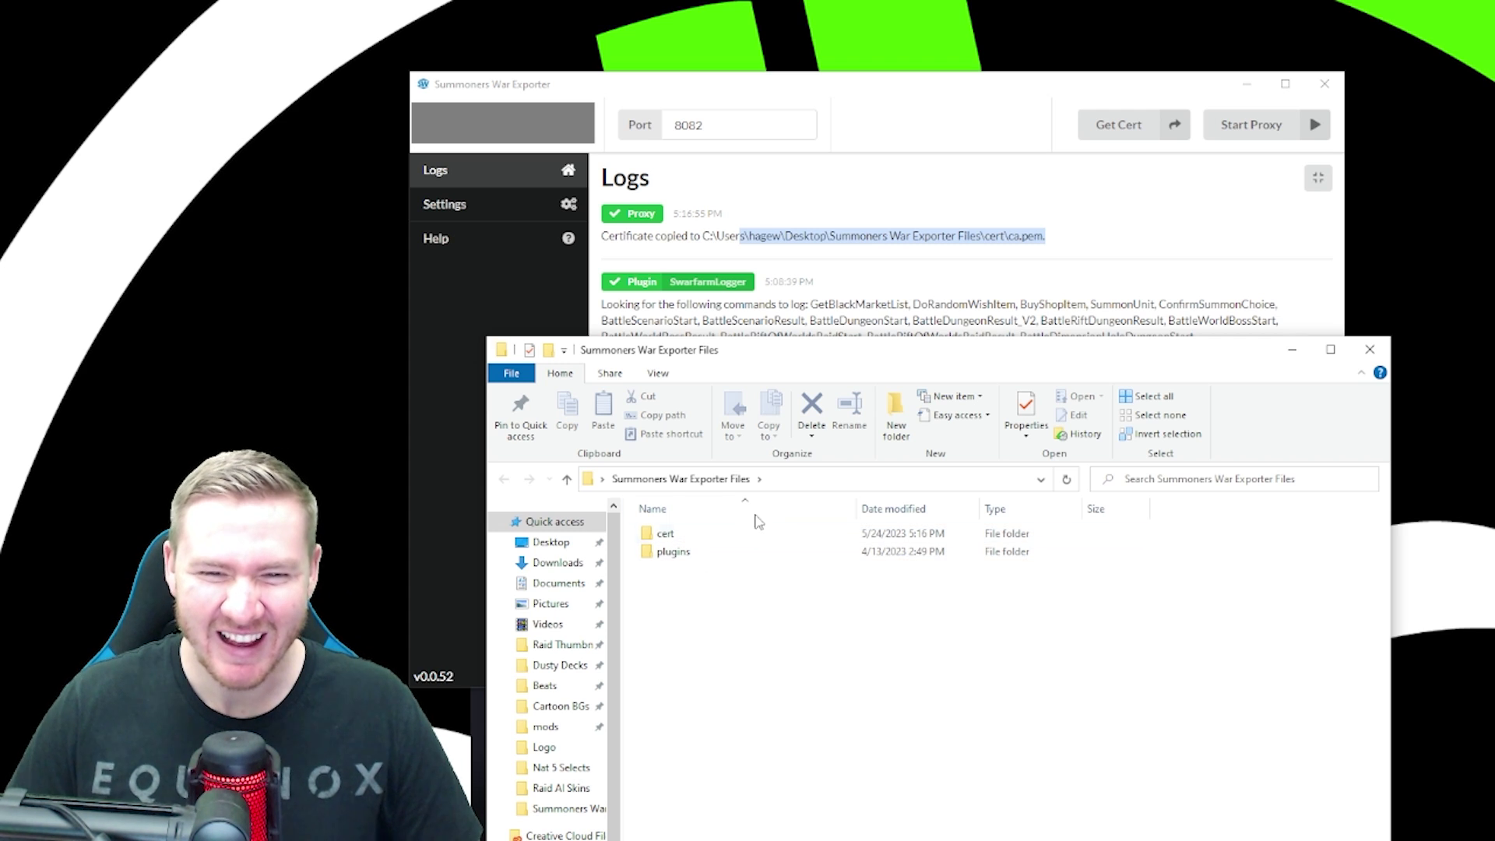
# Copy the ca.pem file from the cert folder and close the folder window.
pyautogui.moveTo(925, 351); pyautogui.dragTo(880, 348)
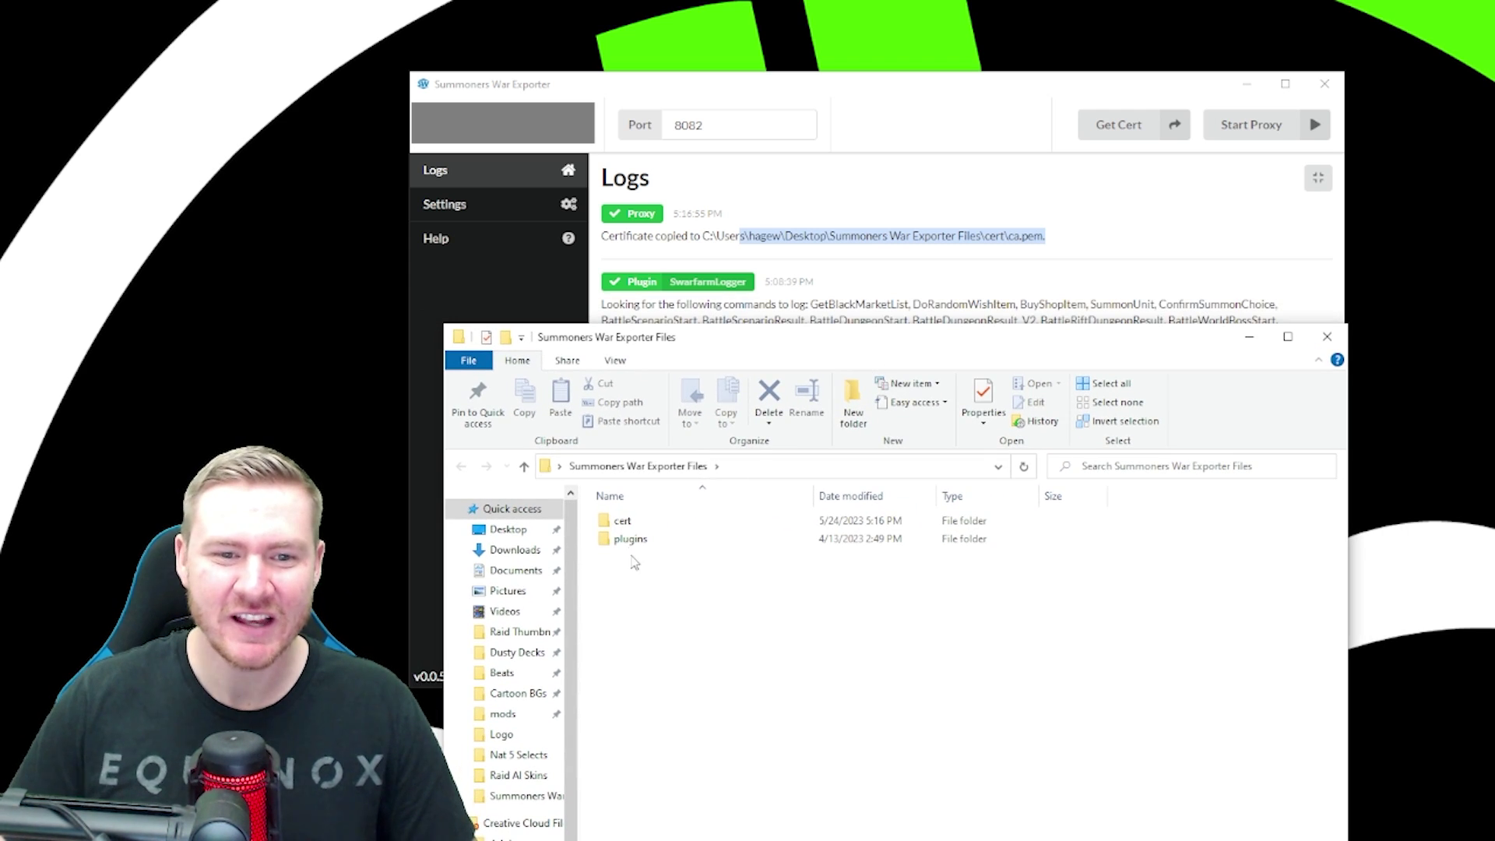
pyautogui.click(627, 527)
pyautogui.doubleClick(628, 527)
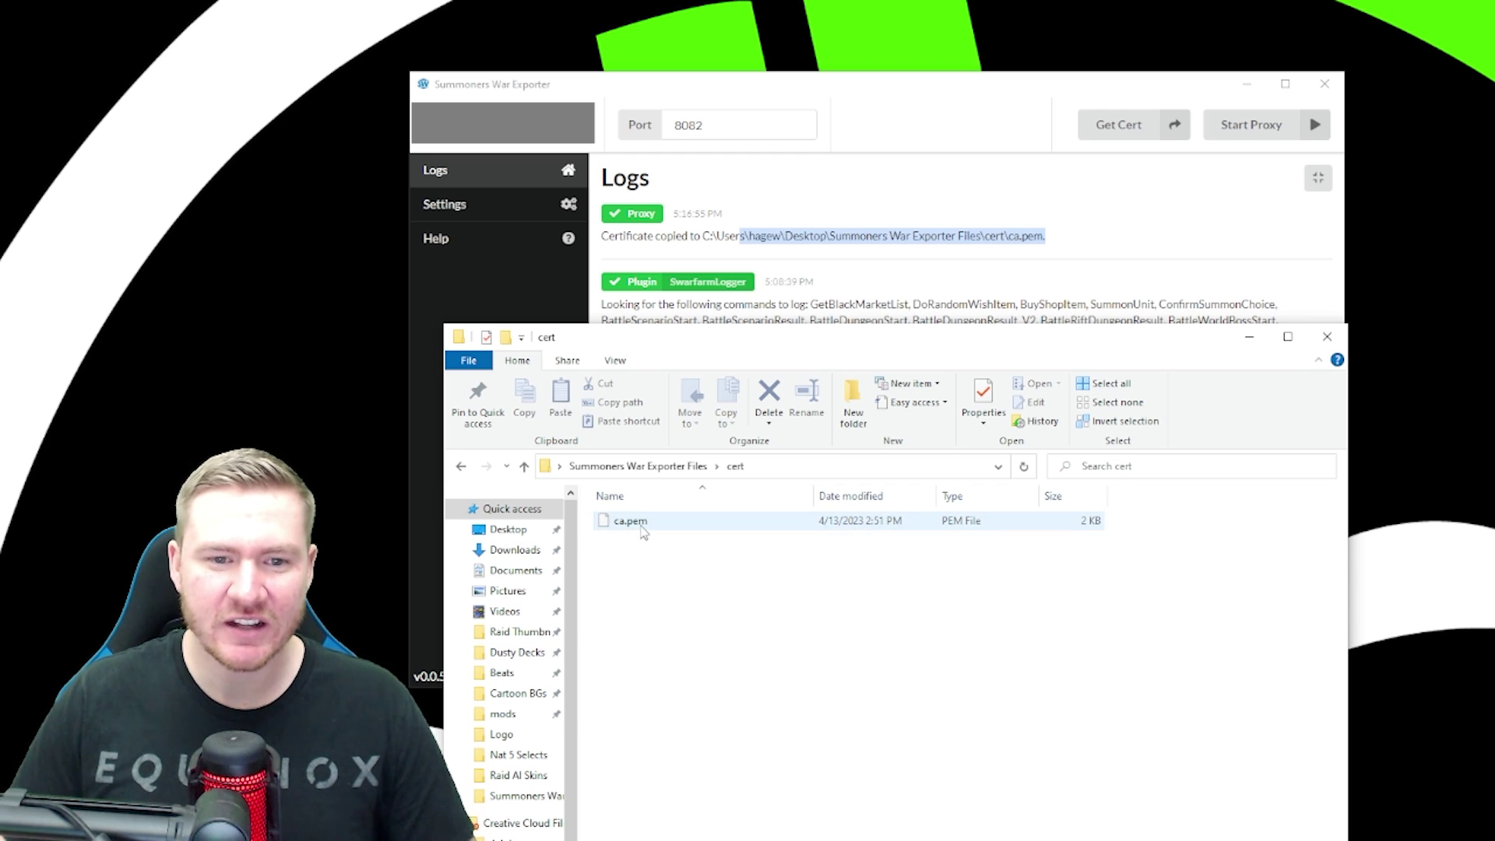
pyautogui.rightClick(717, 528)
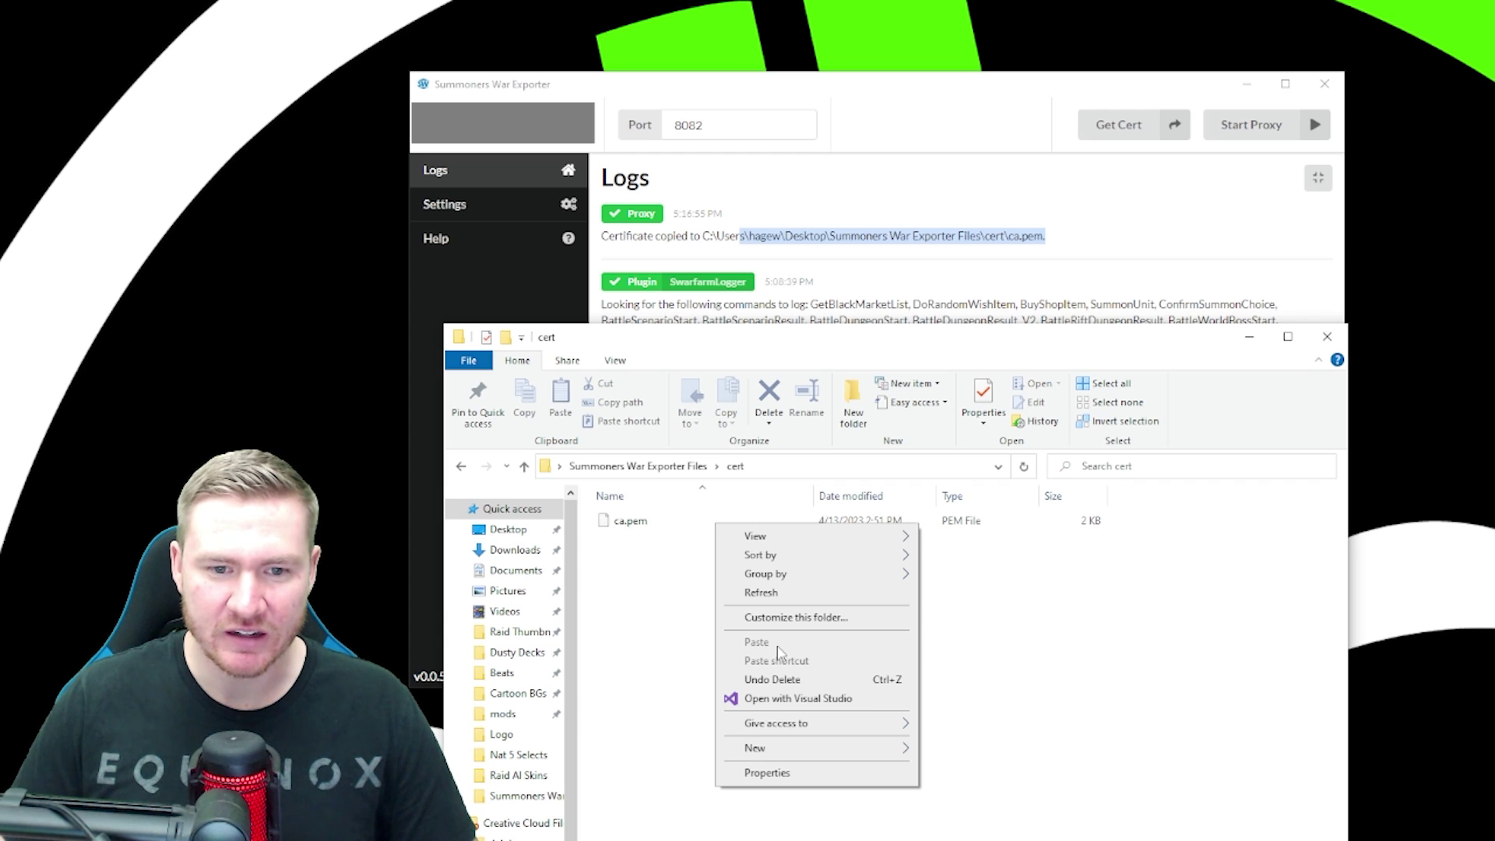
pyautogui.click(643, 632)
pyautogui.rightClick(646, 522)
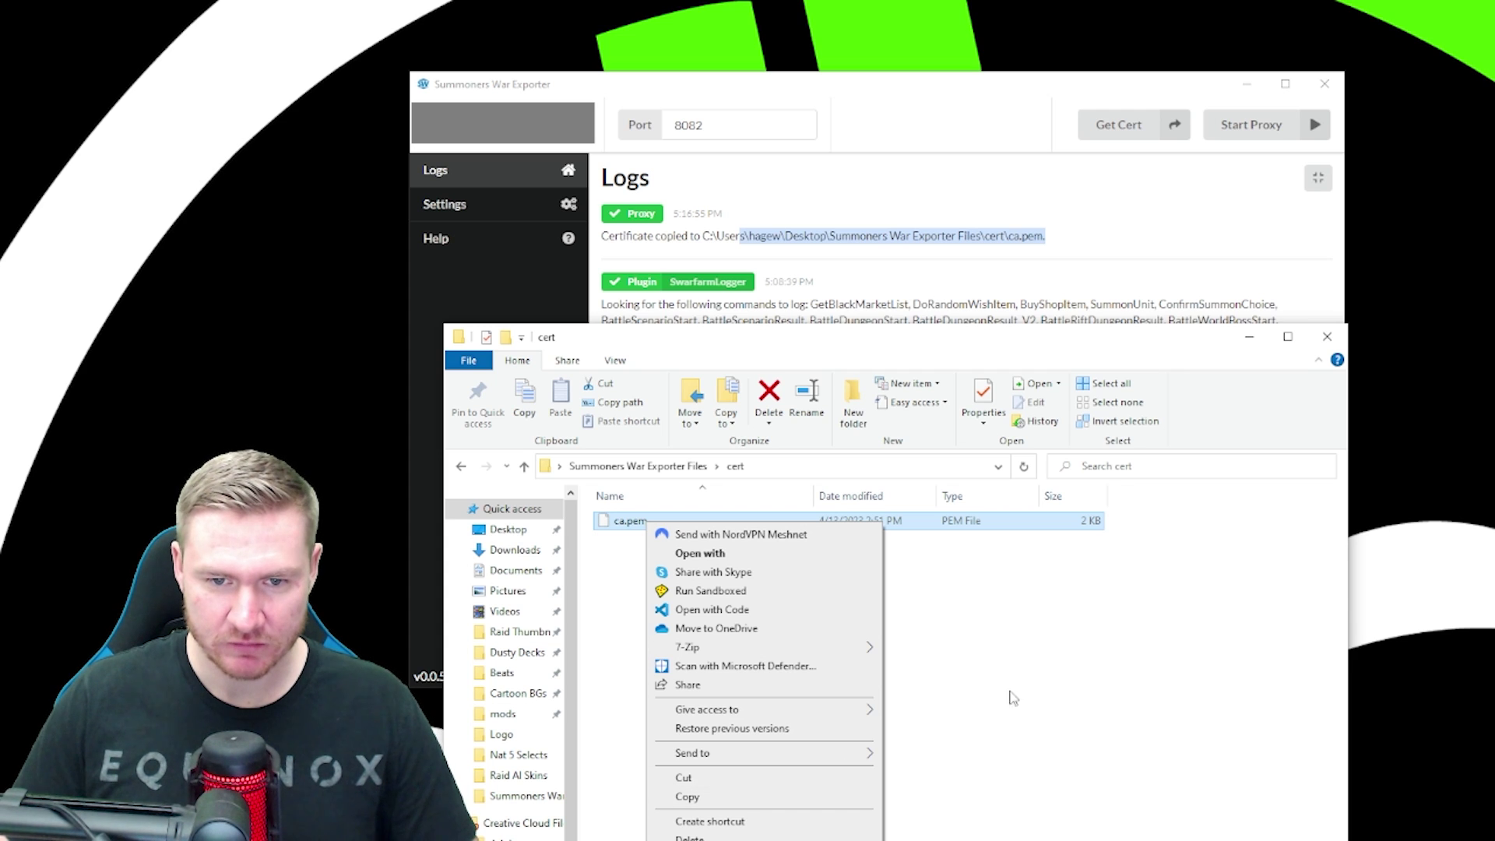
pyautogui.click(685, 796)
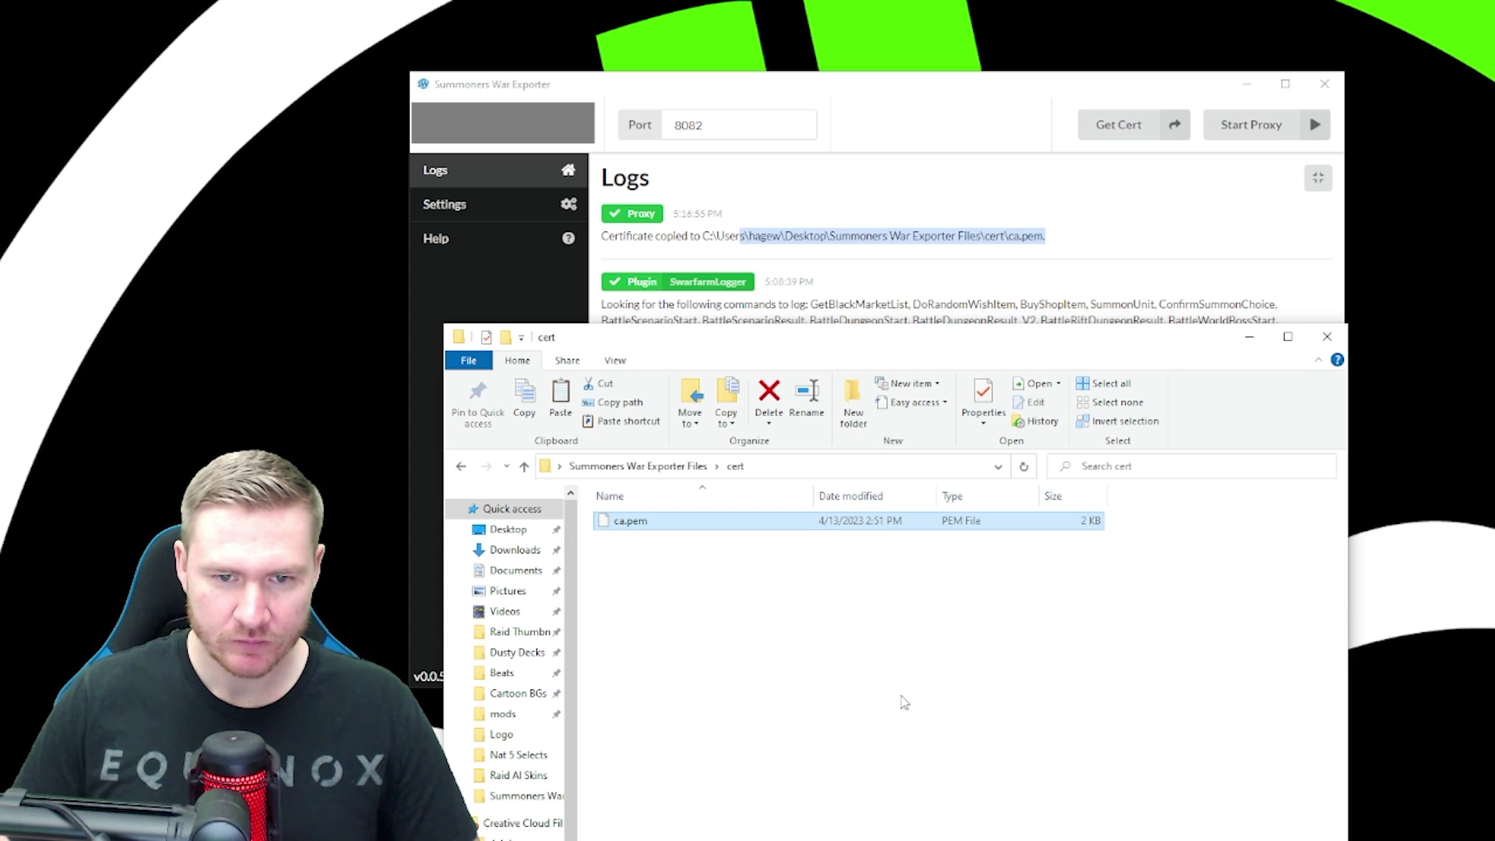
pyautogui.click(1327, 336)
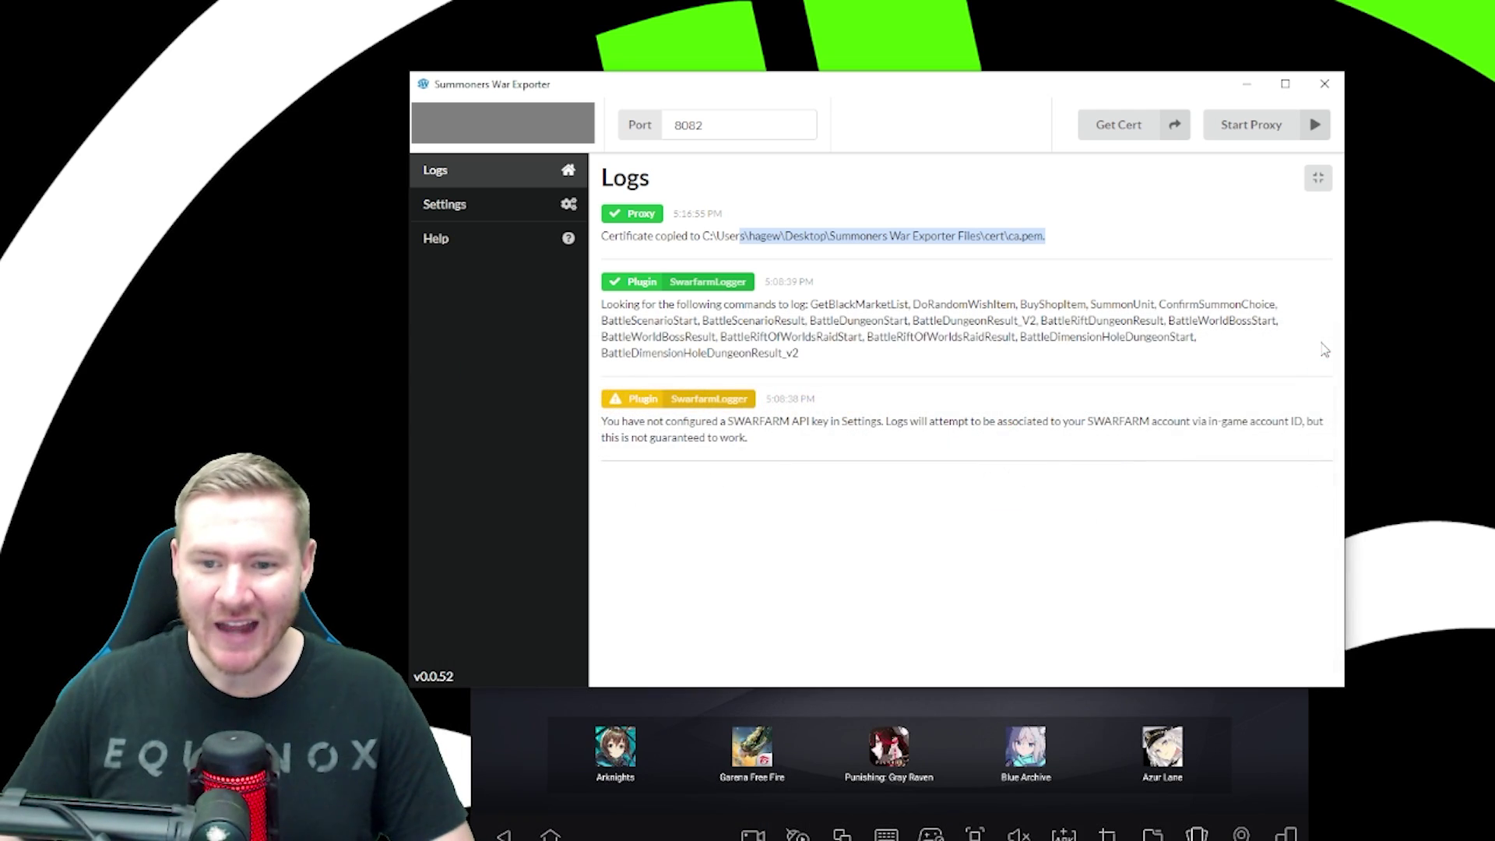
# Switch to MuMu Player, check its shared folder on the PC for ca.pem, and close the folder window.
pyautogui.click(1280, 746)
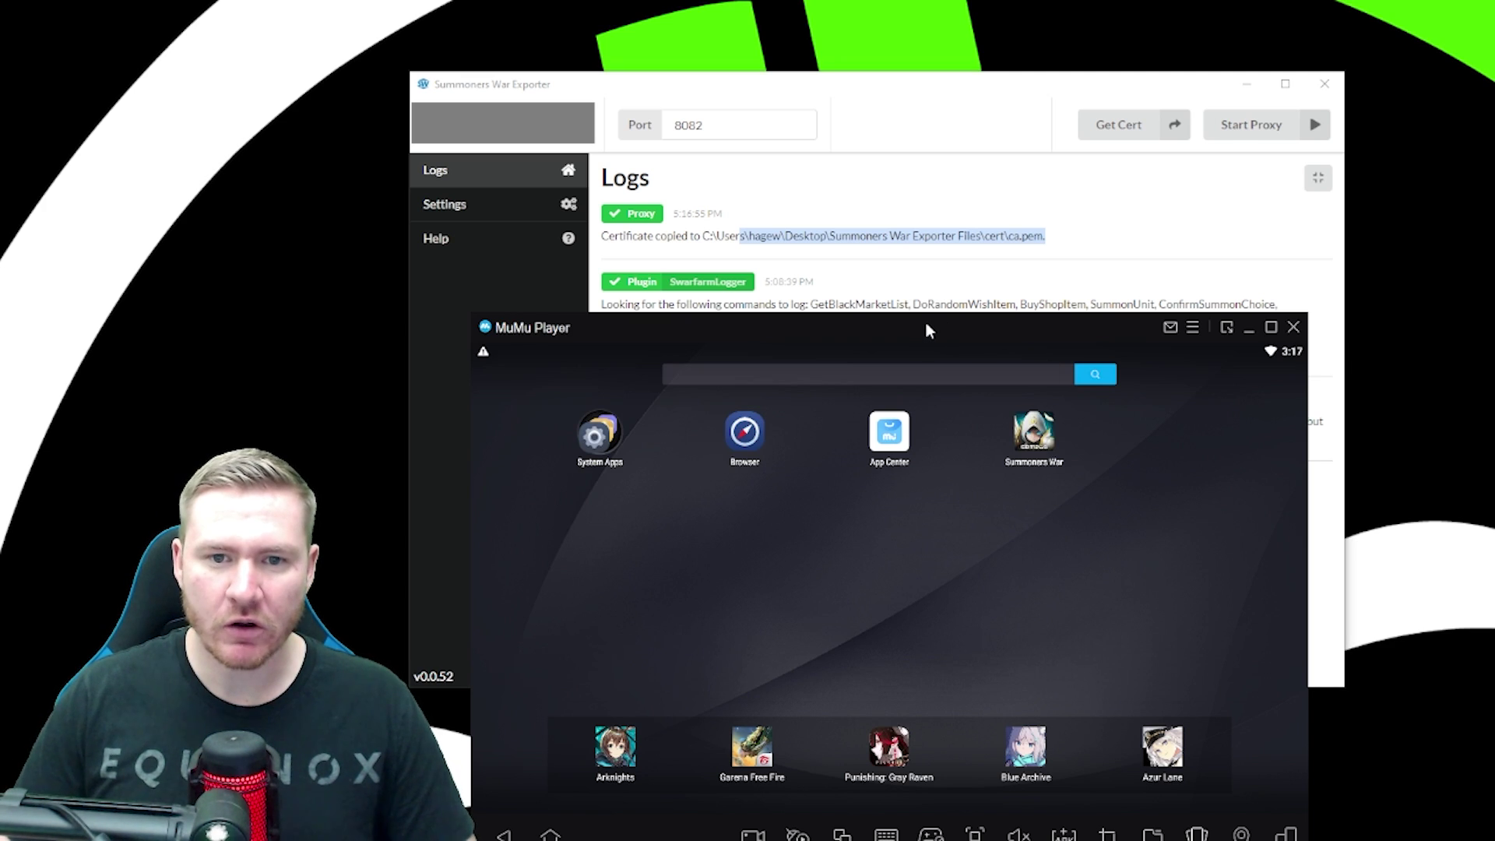
pyautogui.moveTo(925, 325); pyautogui.dragTo(926, 290)
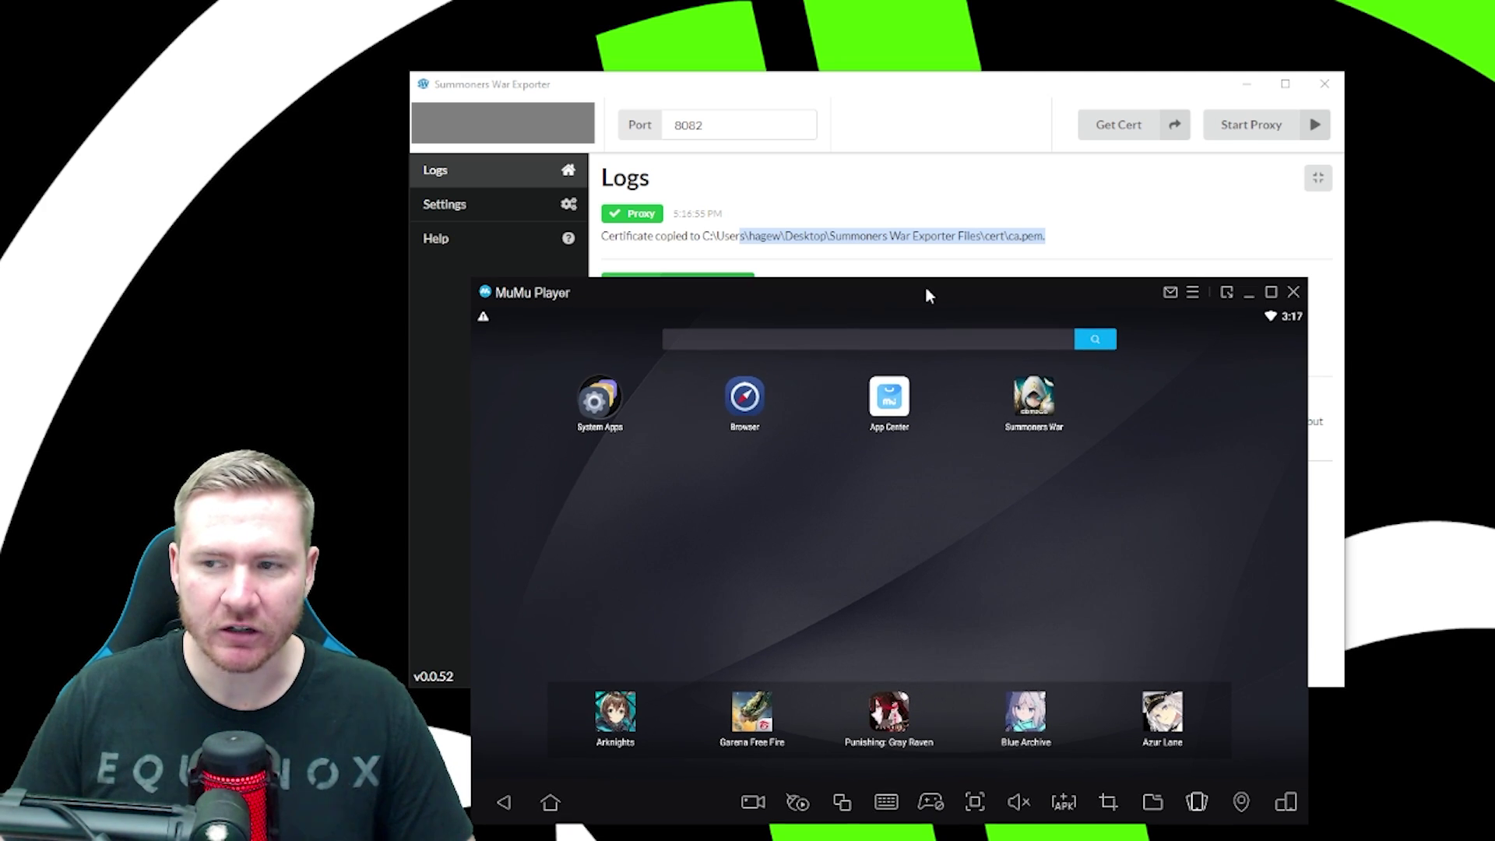
pyautogui.click(1153, 802)
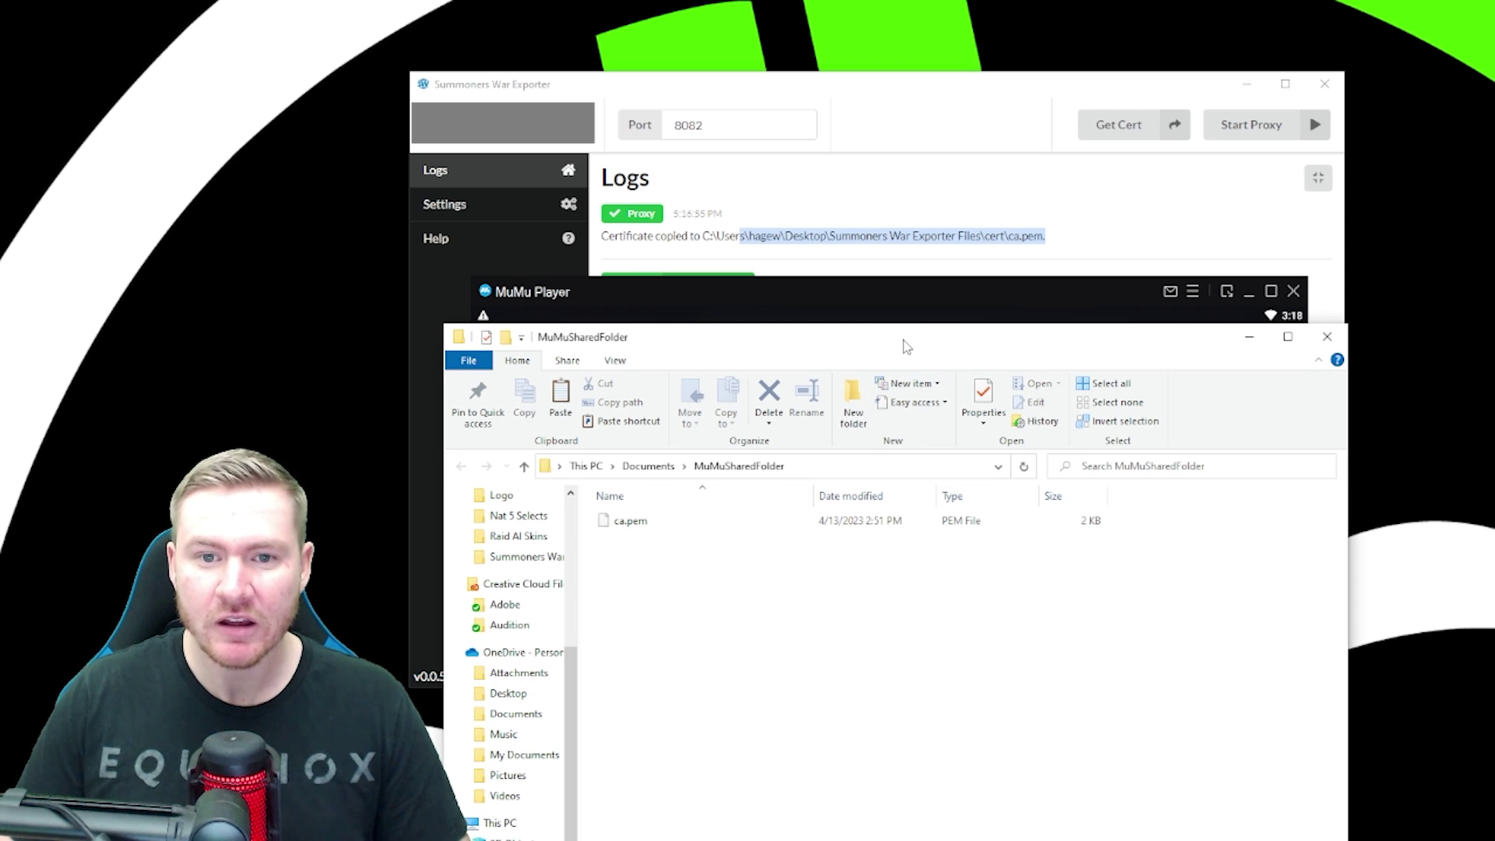
pyautogui.moveTo(907, 347); pyautogui.dragTo(907, 338)
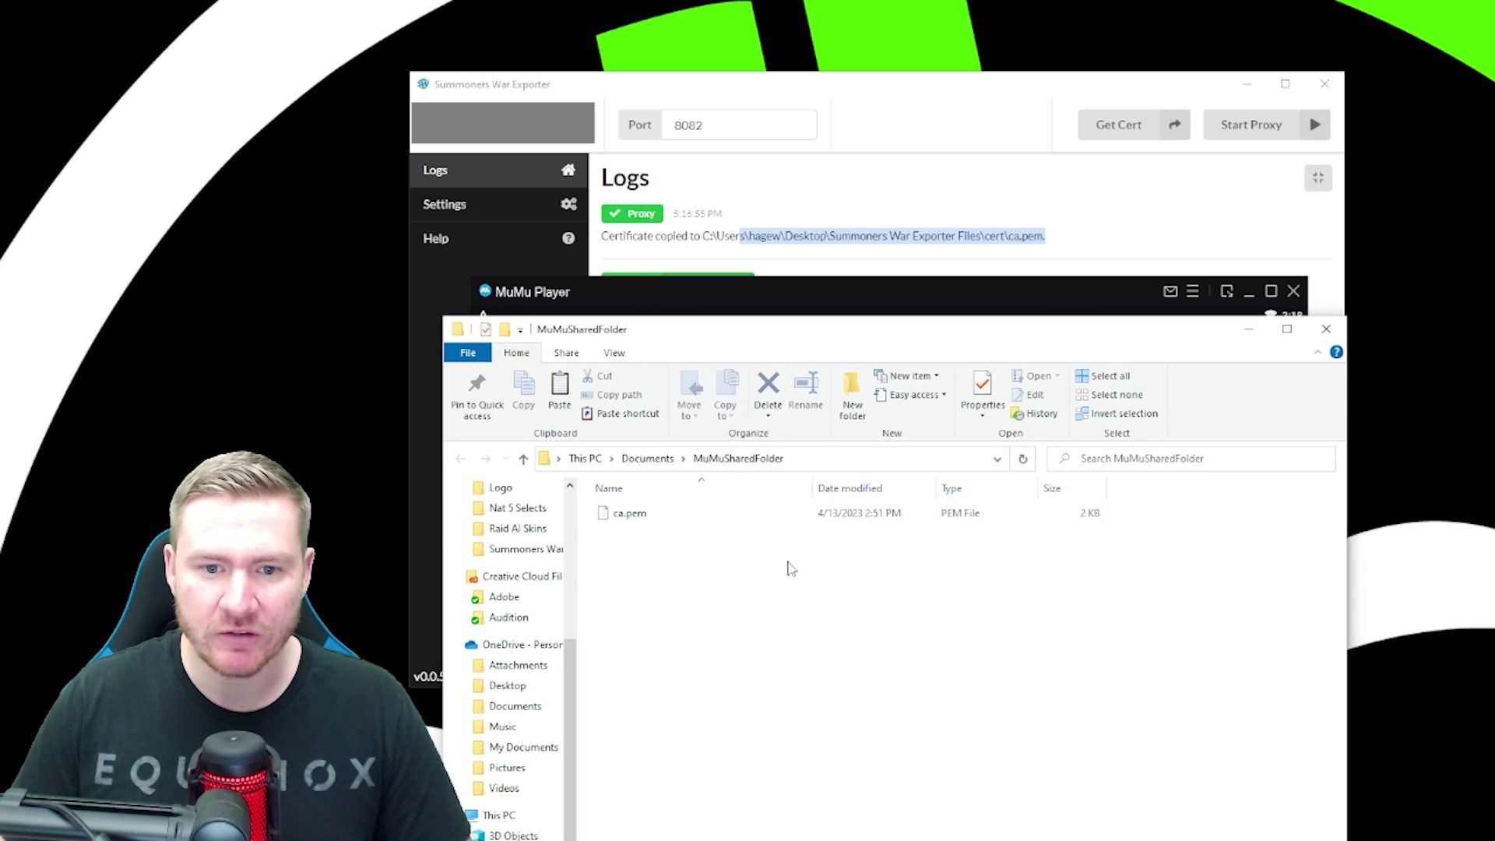
pyautogui.rightClick(749, 661)
pyautogui.click(1175, 670)
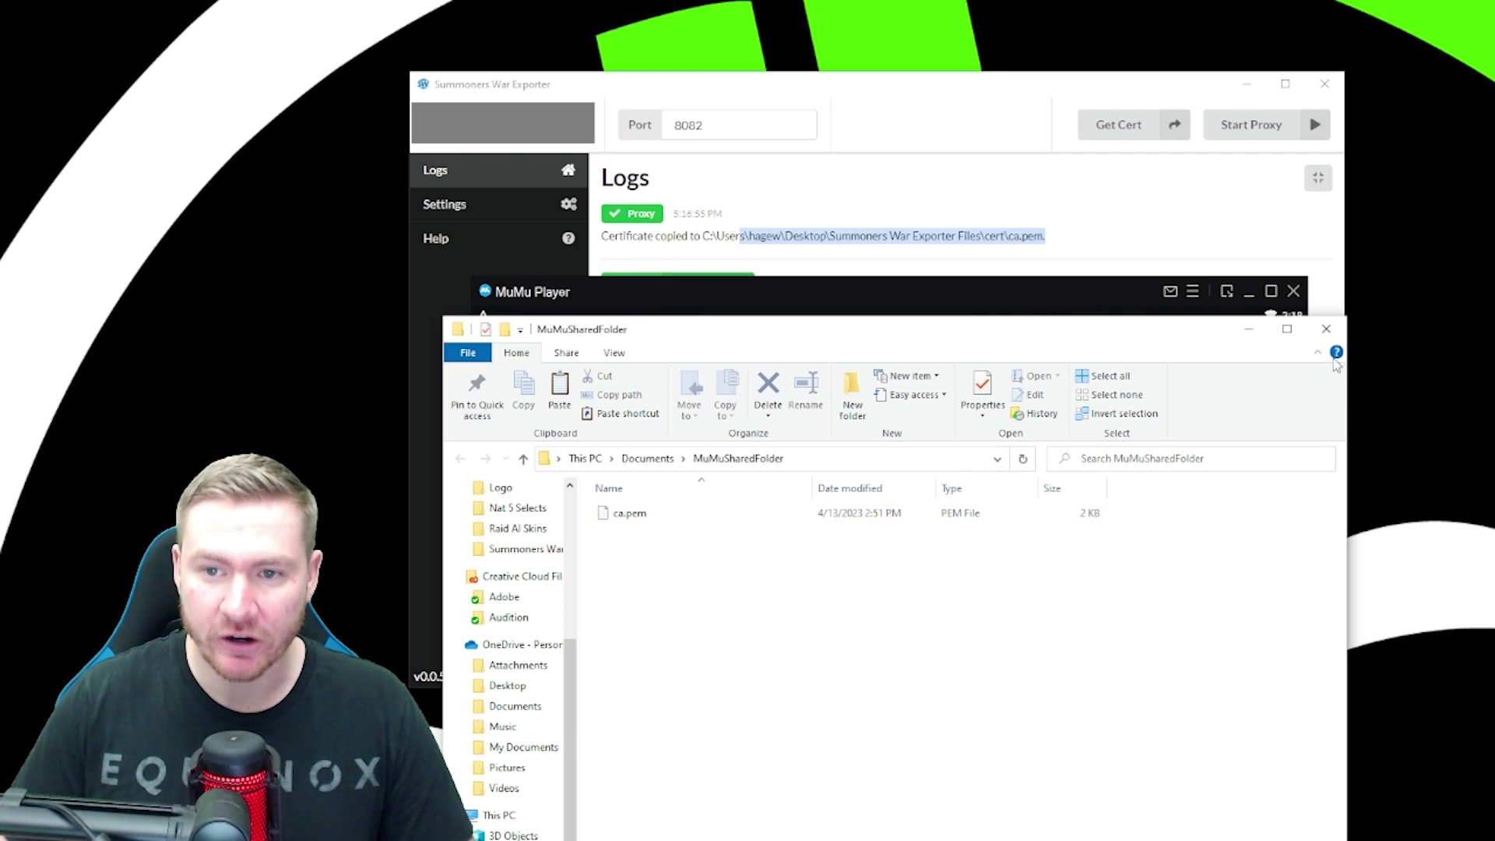
pyautogui.click(1326, 328)
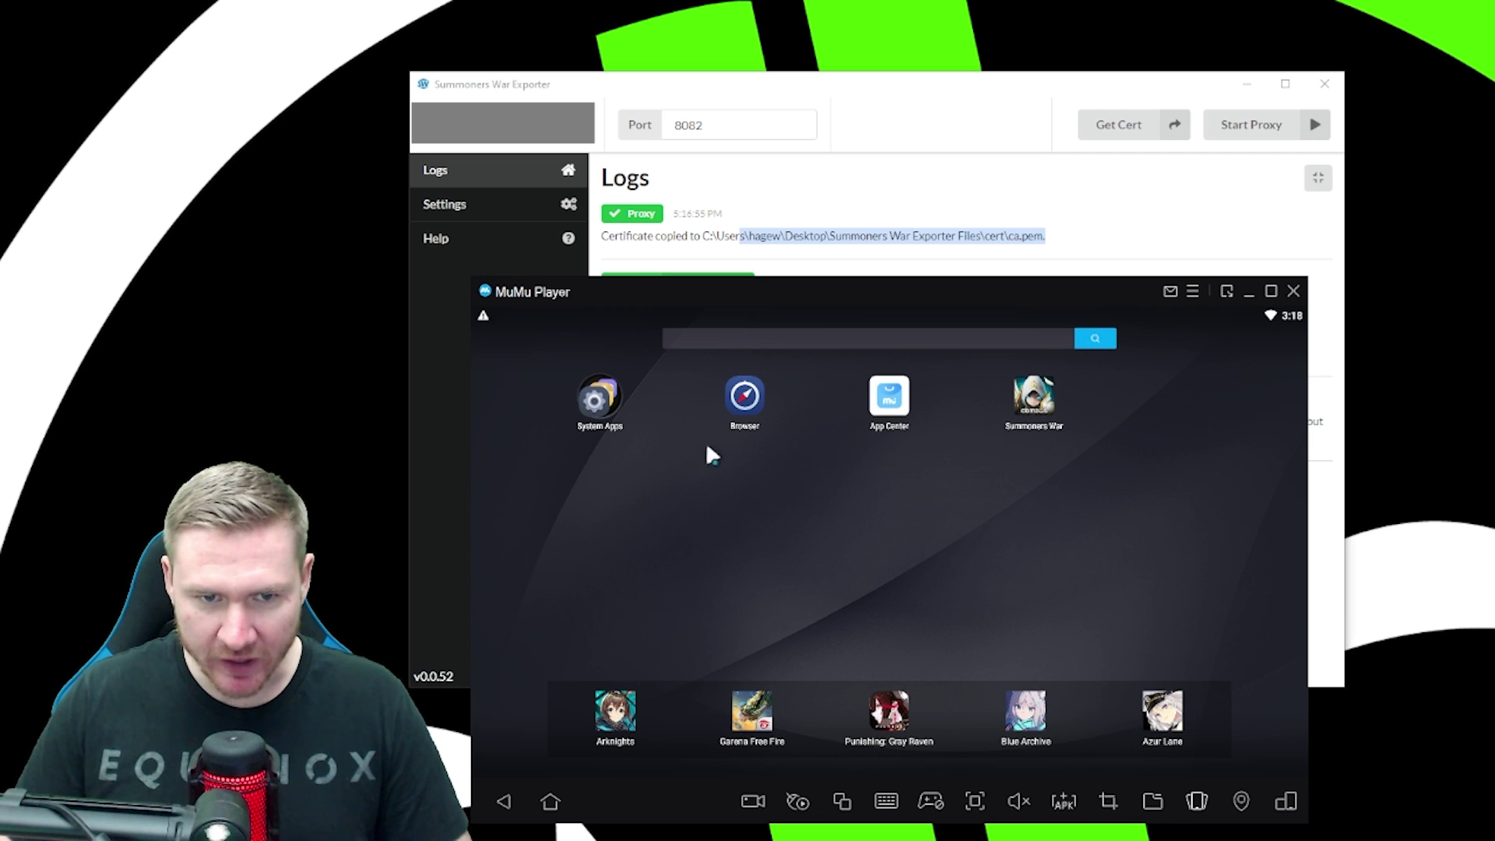
# Open the emulator's Security settings and go to the credential storage options.
pyautogui.click(612, 404)
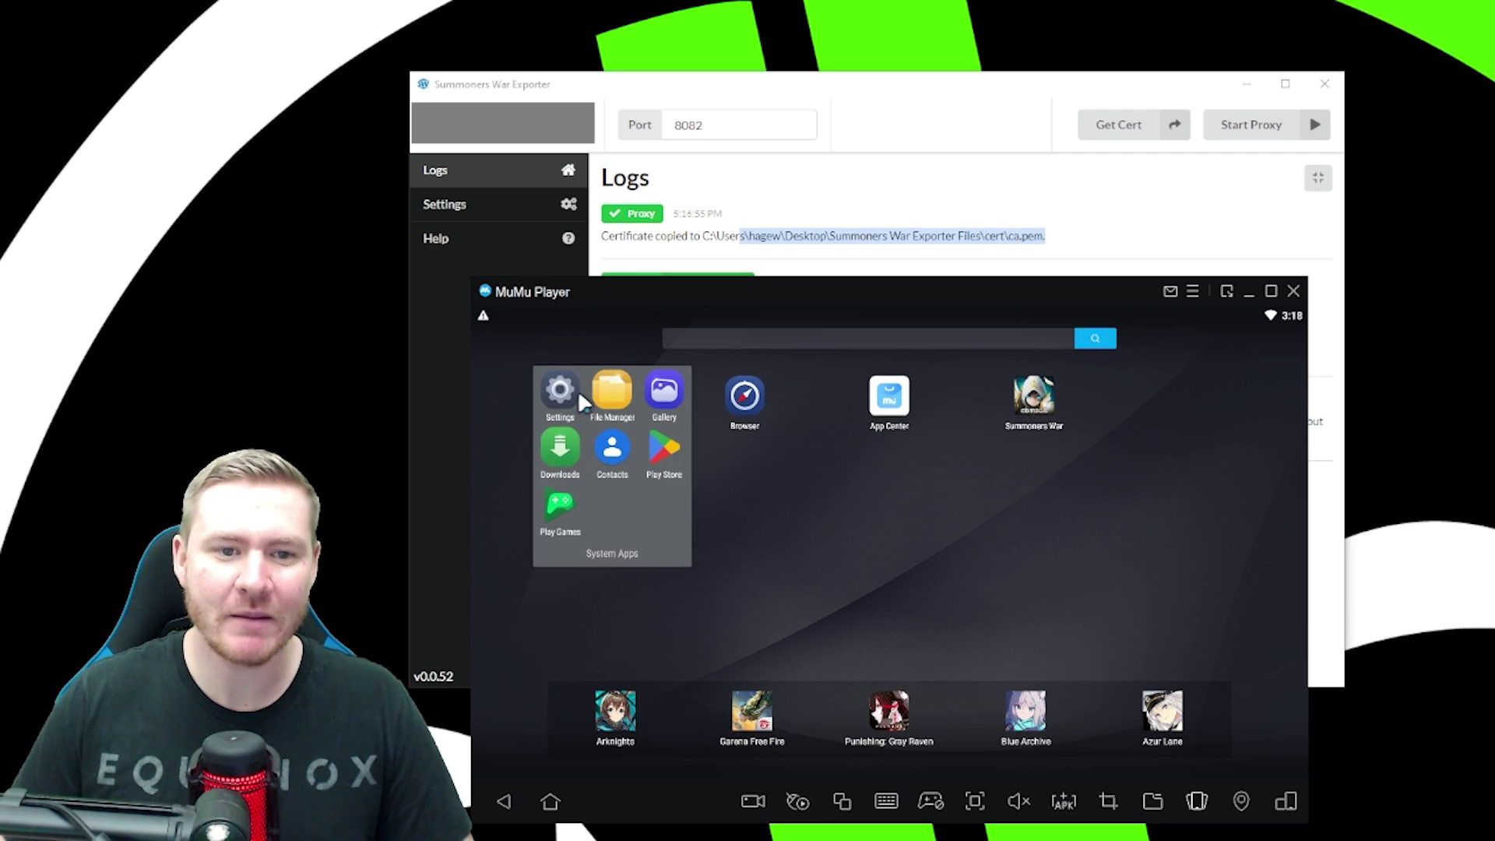
pyautogui.click(561, 392)
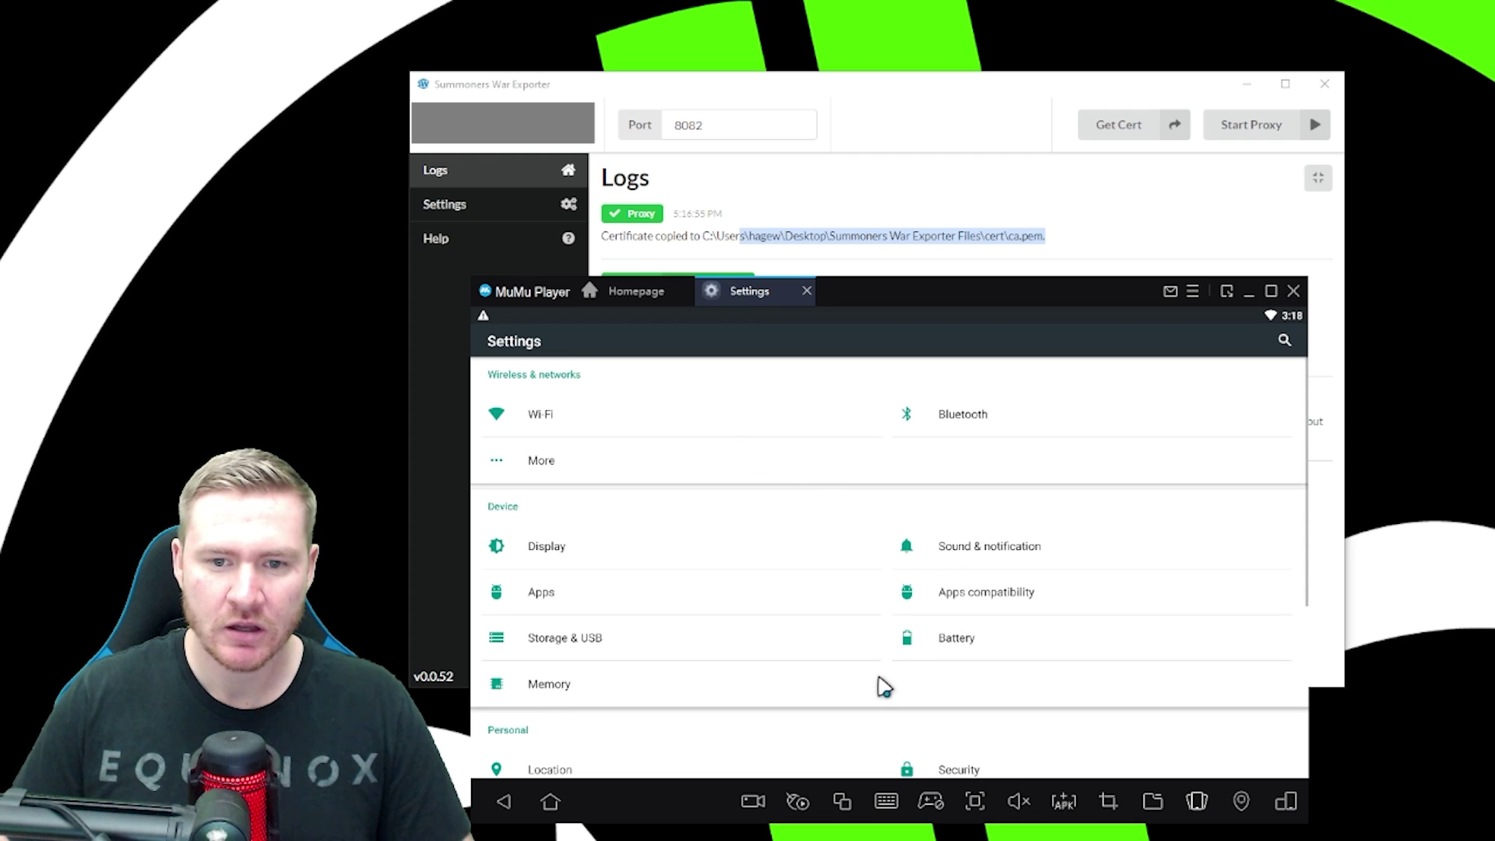
pyautogui.click(868, 622)
pyautogui.moveTo(871, 623); pyautogui.dragTo(857, 501)
pyautogui.click(984, 608)
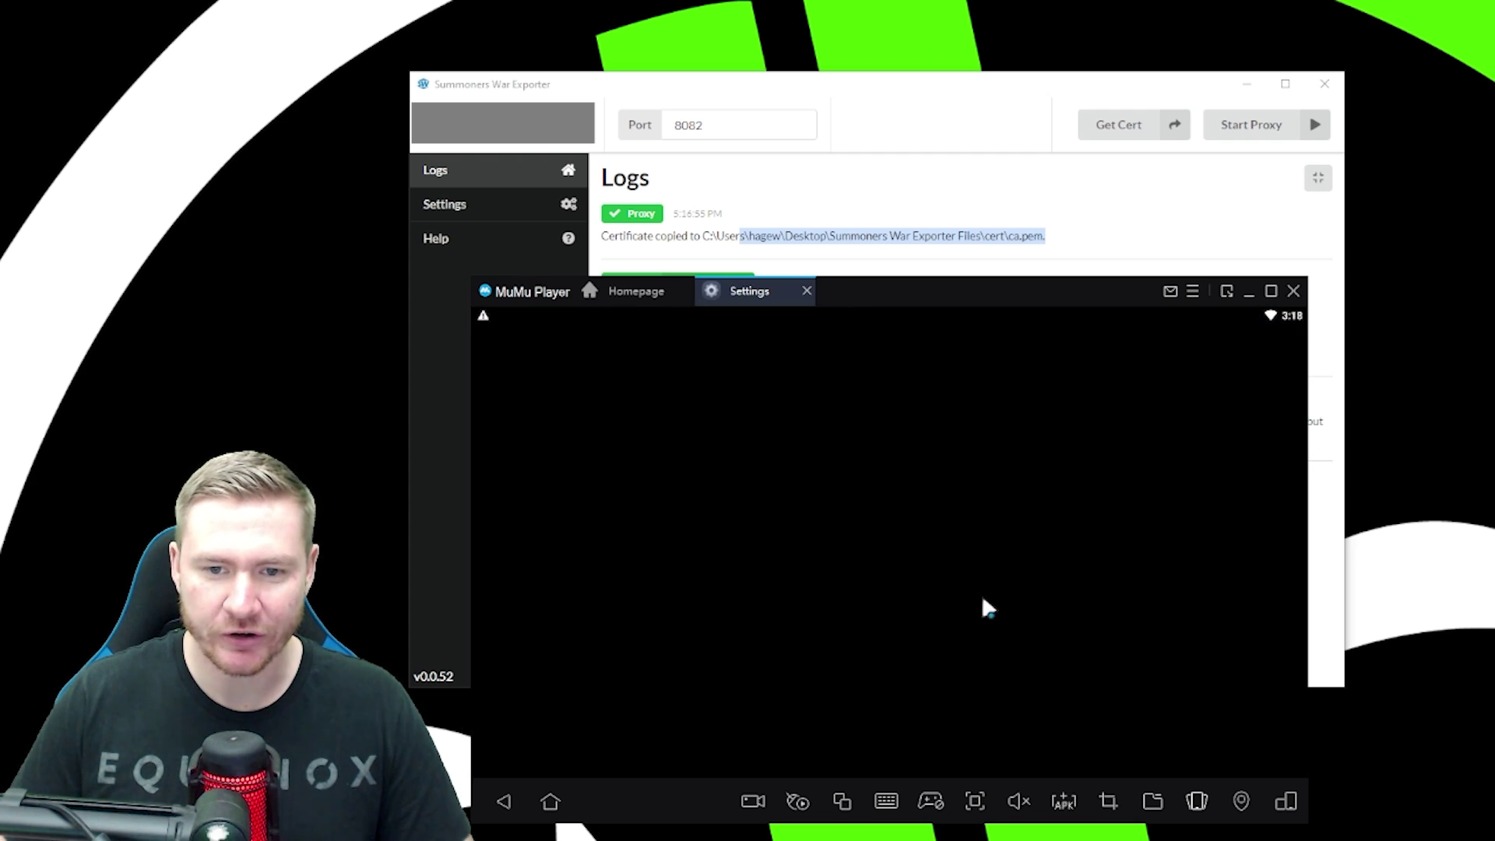
pyautogui.scroll(-5, 829, 661)
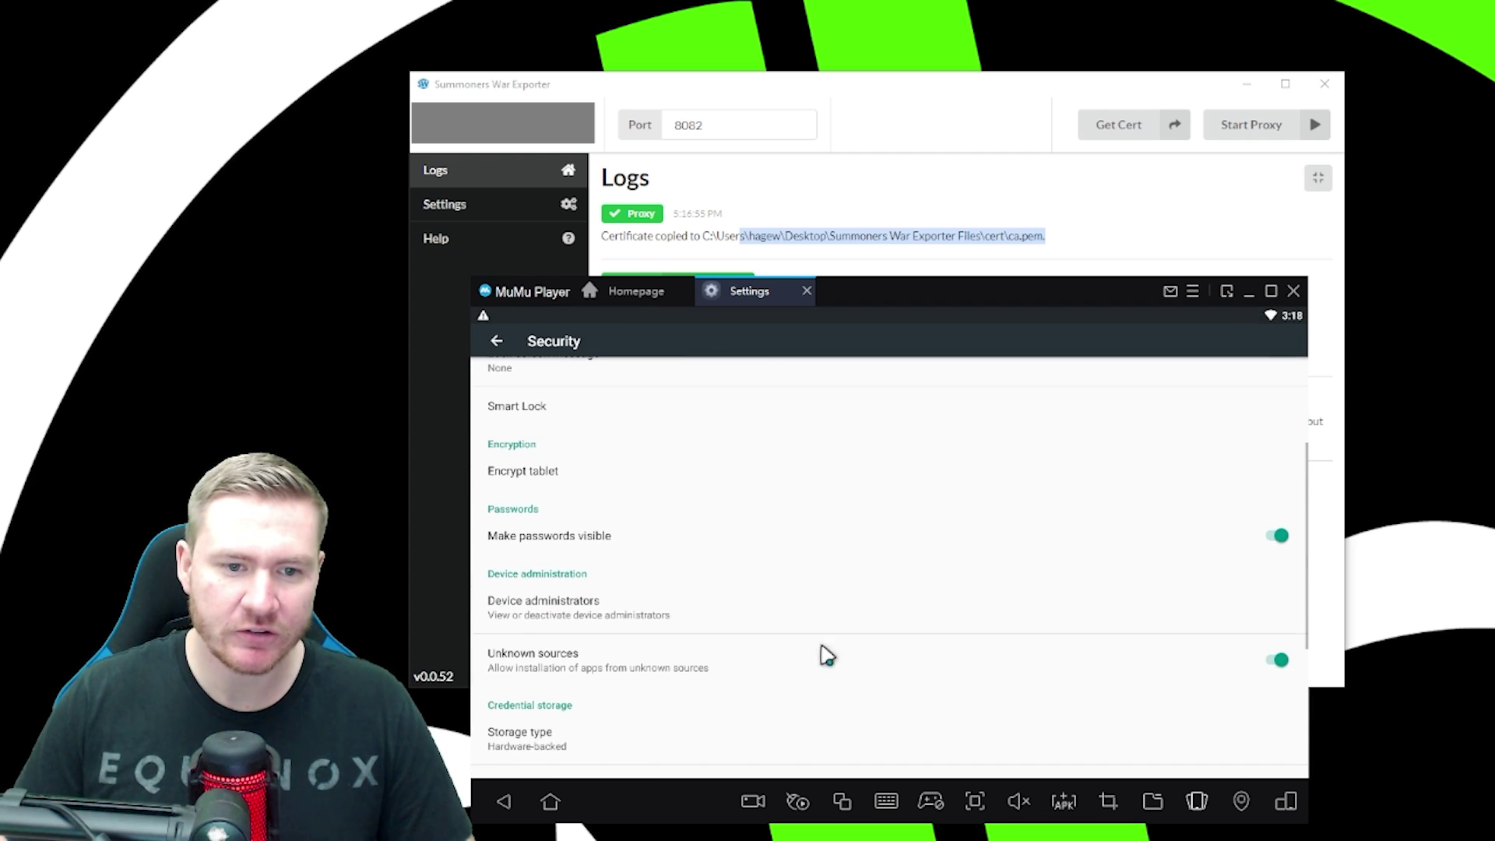
pyautogui.scroll(-2, 724, 608)
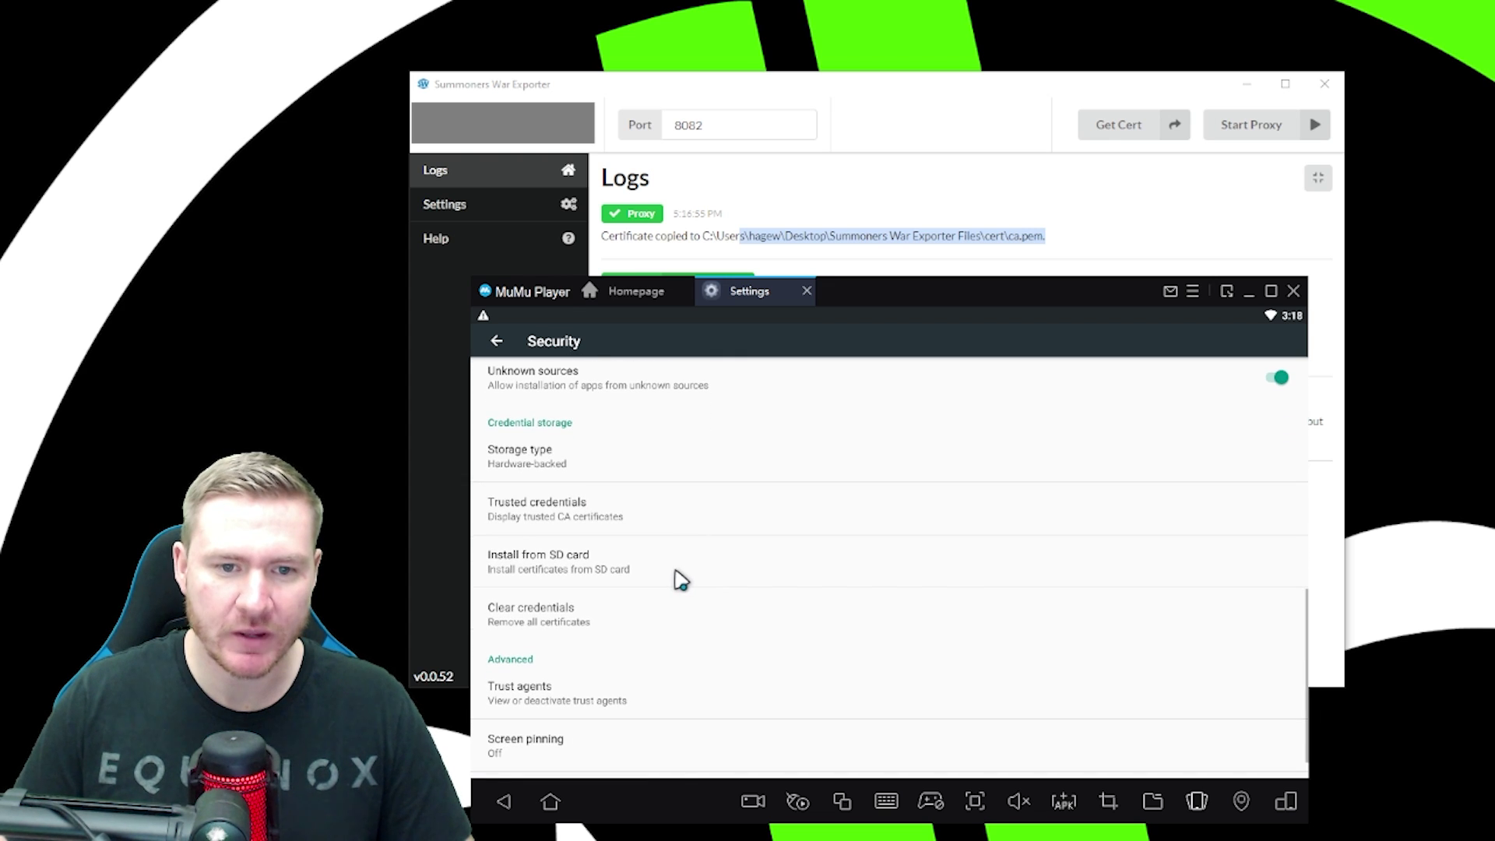
# Try to install the ca.pem certificate from $MuMuSharedFolder, cancel naming it, and close the emulator's settings.
pyautogui.click(678, 578)
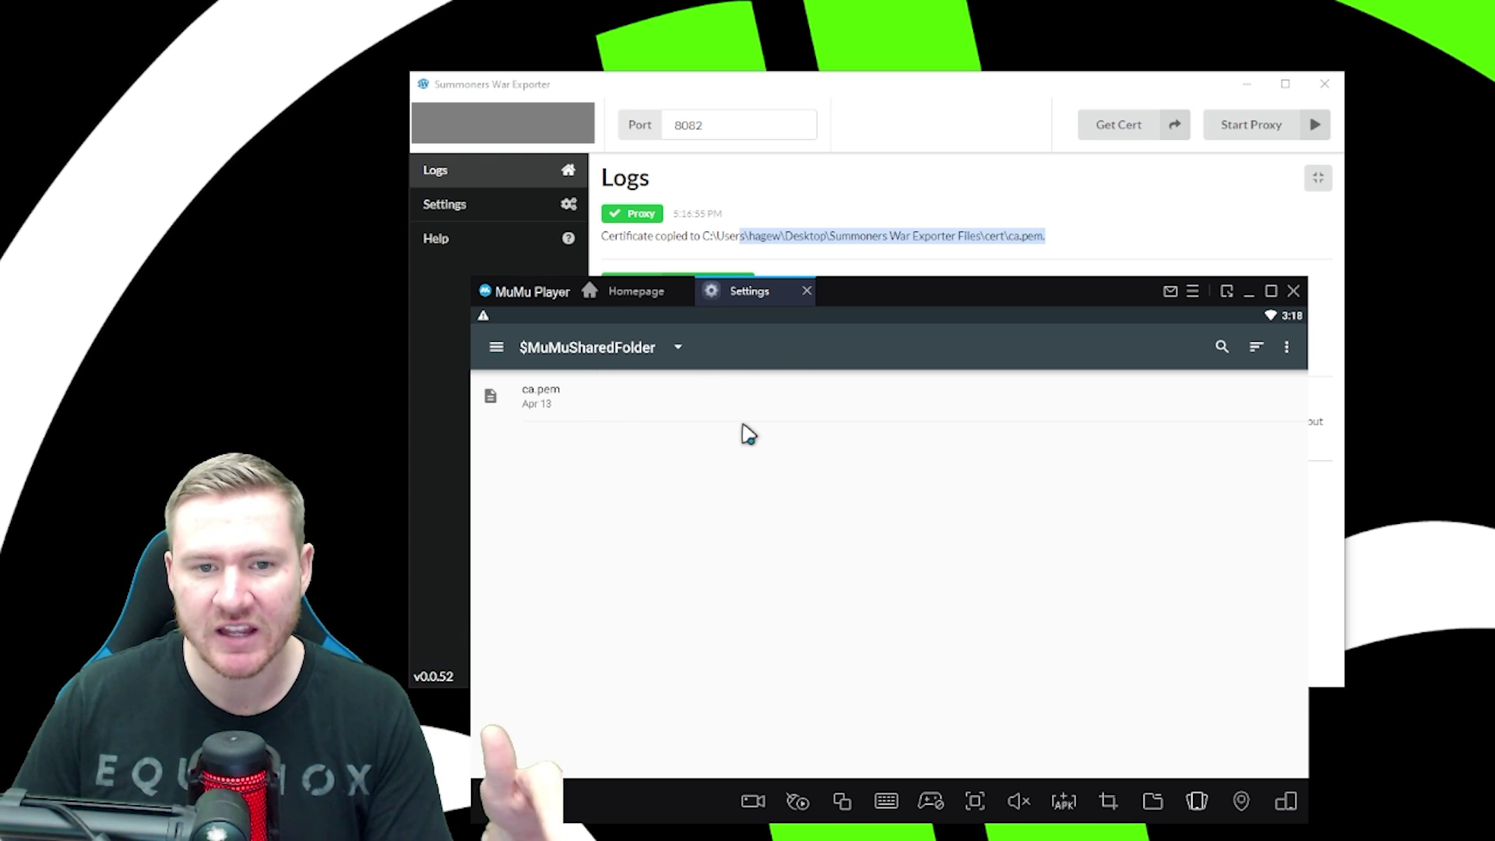
pyautogui.click(697, 398)
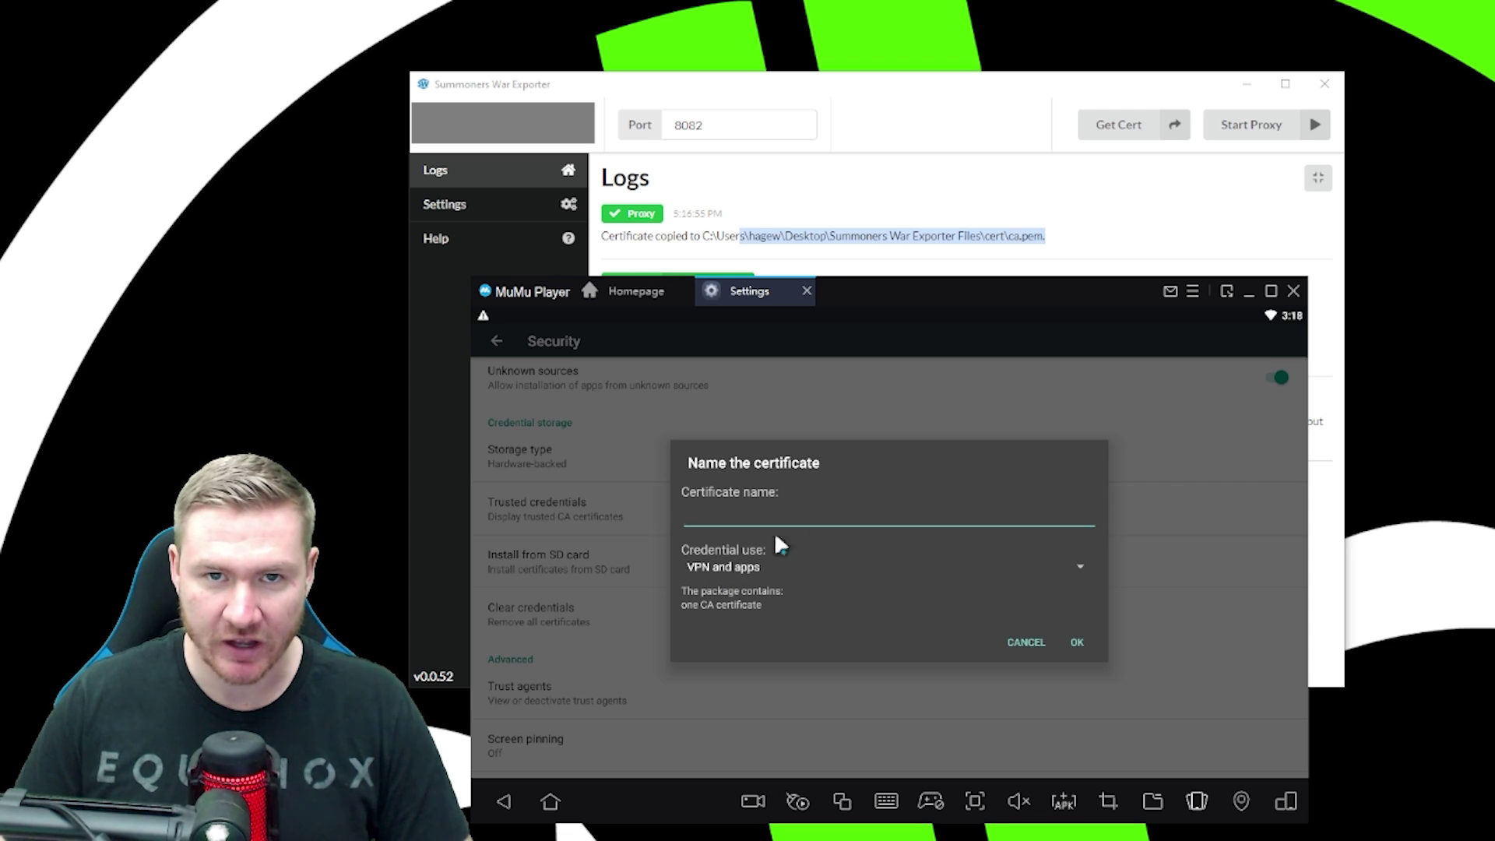
pyautogui.click(1022, 643)
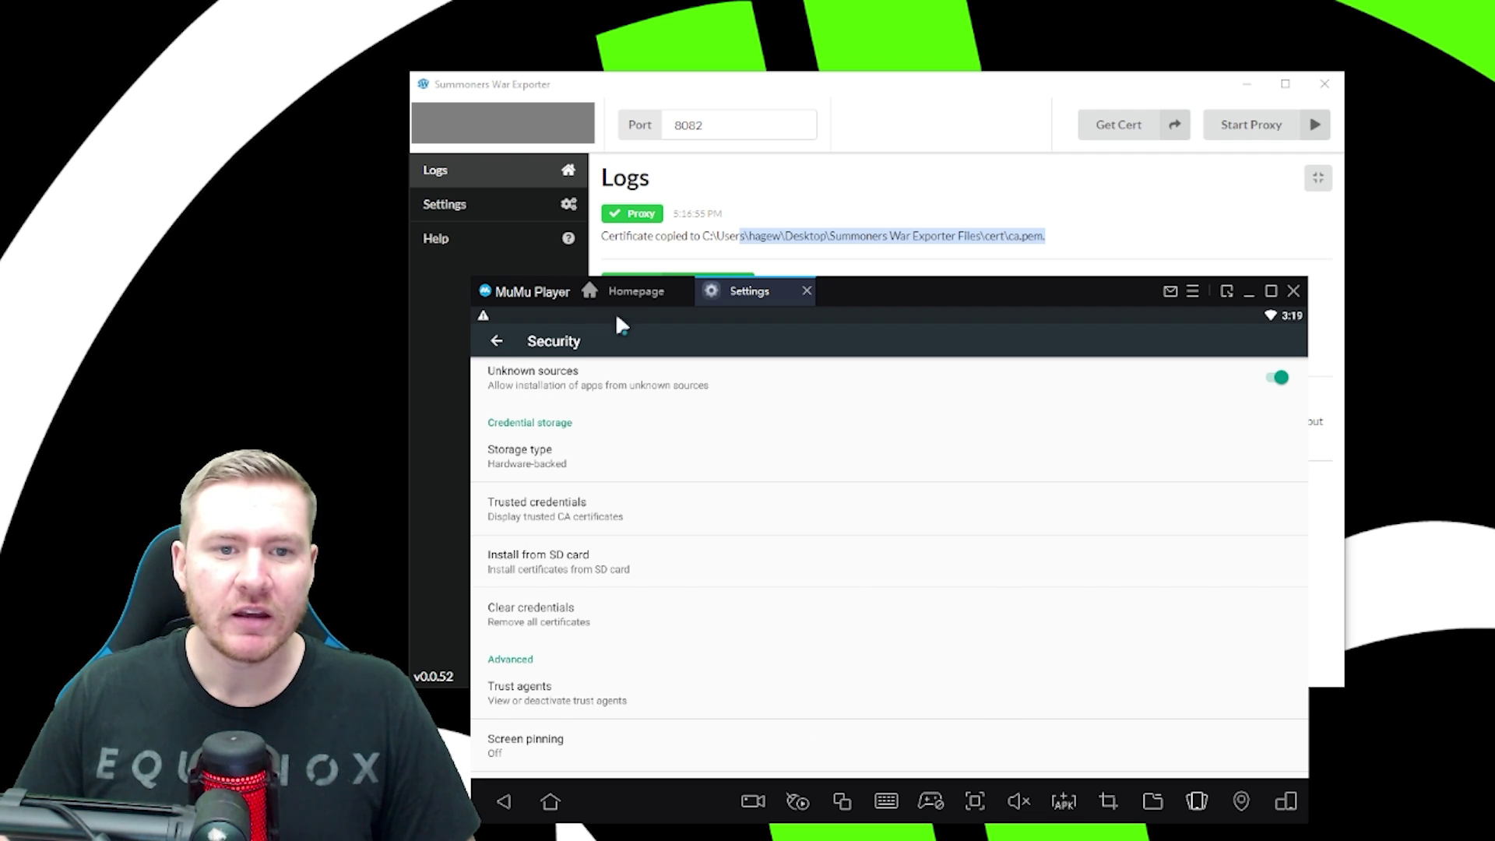
pyautogui.click(807, 291)
pyautogui.click(917, 549)
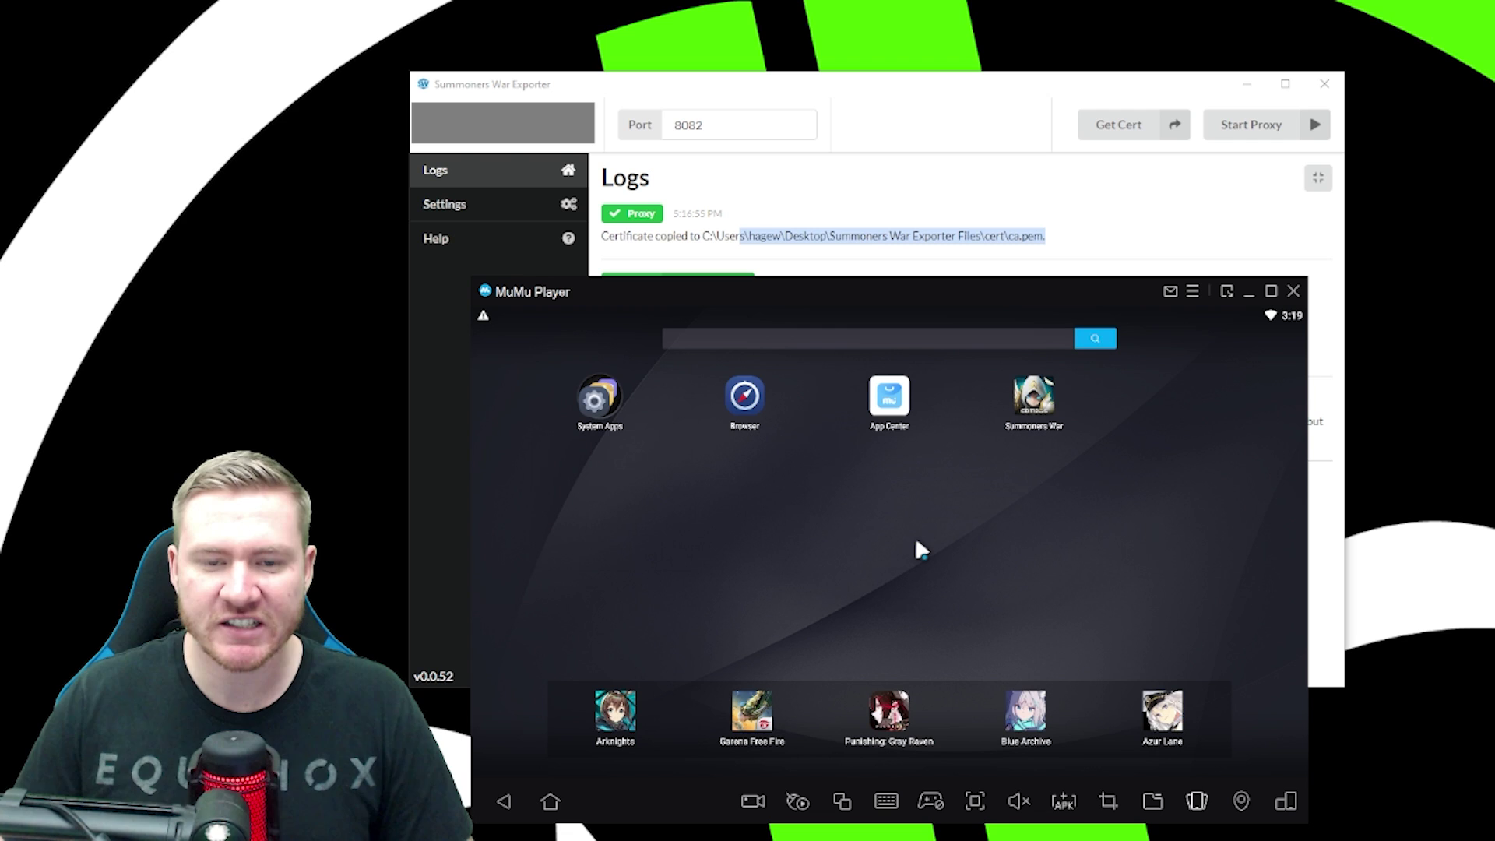
# Open the connected Wi-Fi network for modification in the emulator's settings and check the available proxy types, leaving Manual selected.
pyautogui.click(604, 408)
pyautogui.click(559, 399)
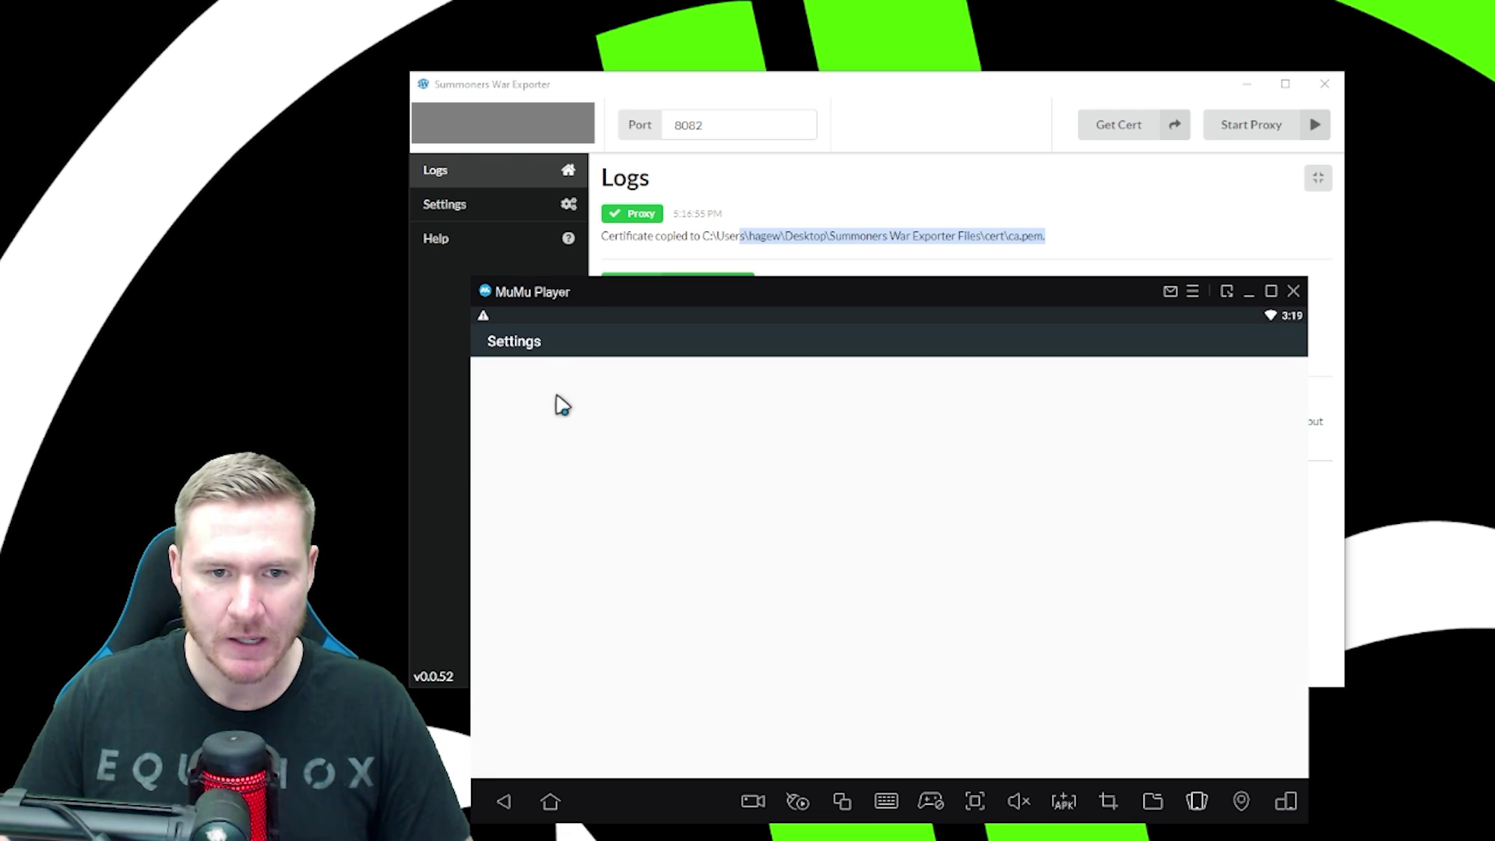
pyautogui.click(543, 416)
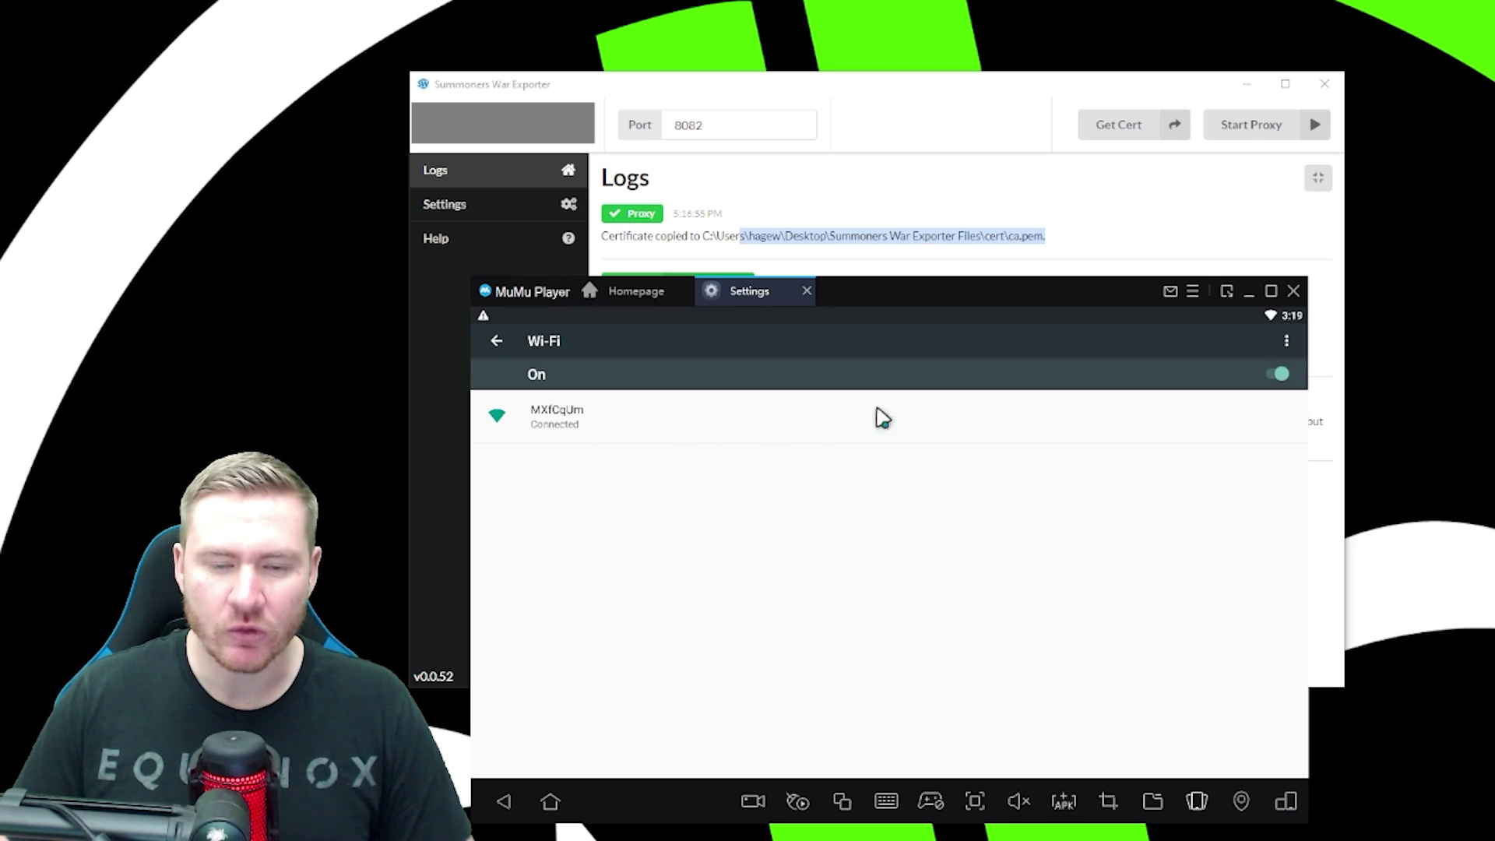
pyautogui.click(727, 436)
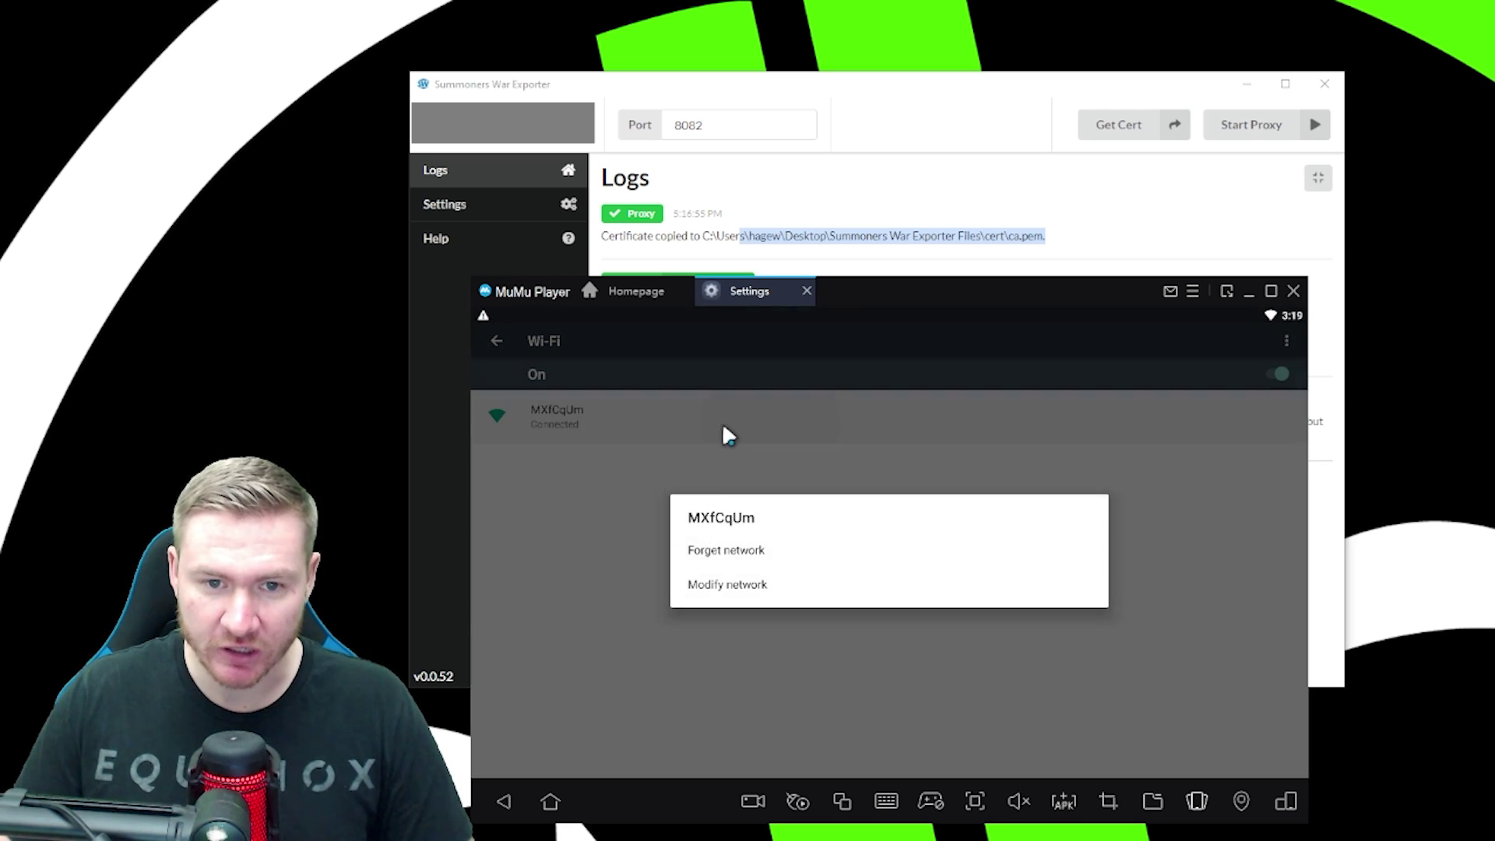
pyautogui.click(733, 585)
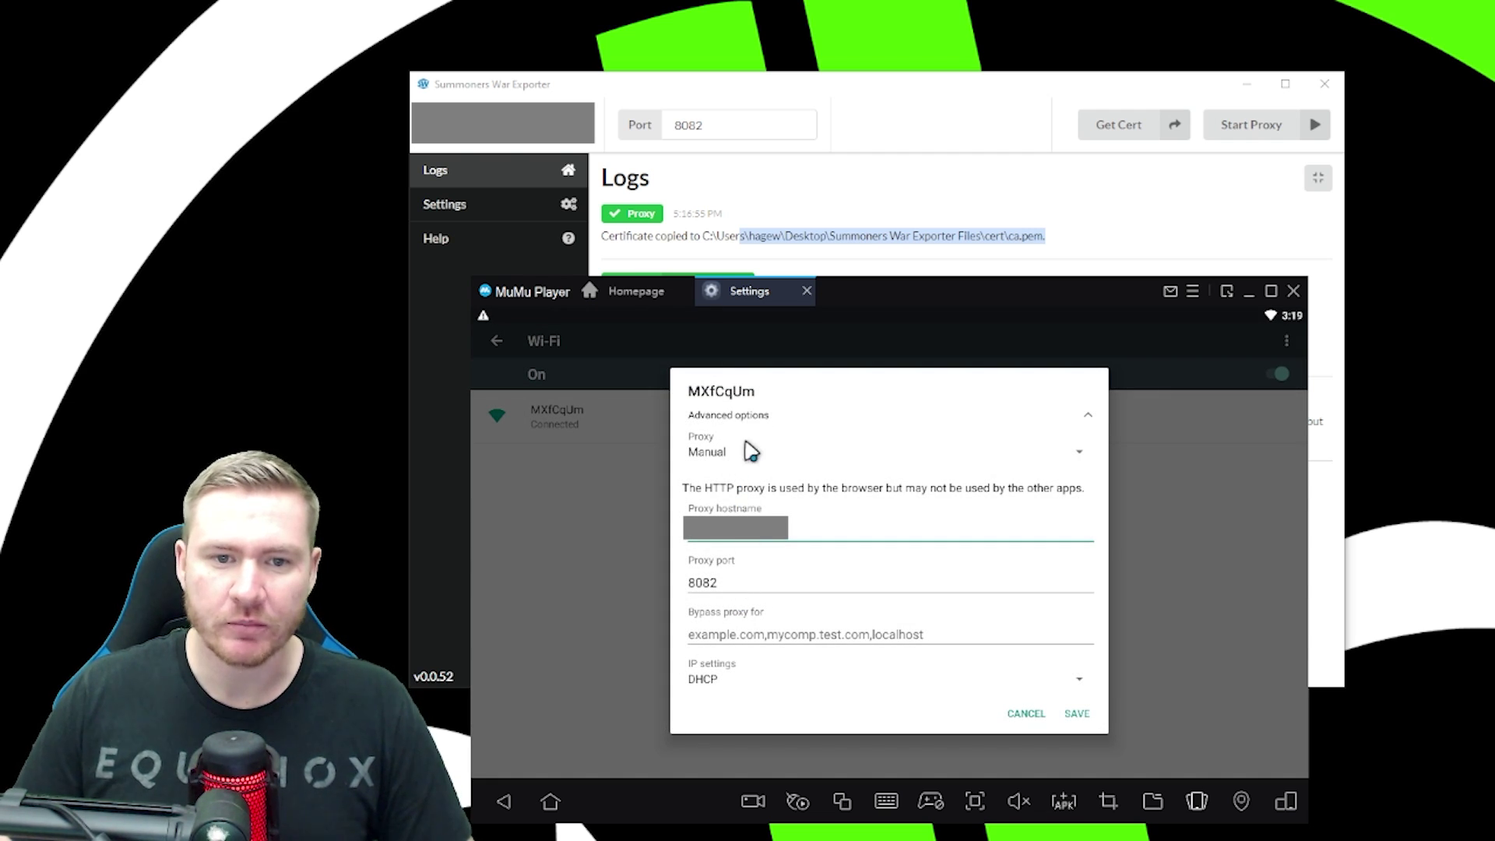
pyautogui.click(978, 451)
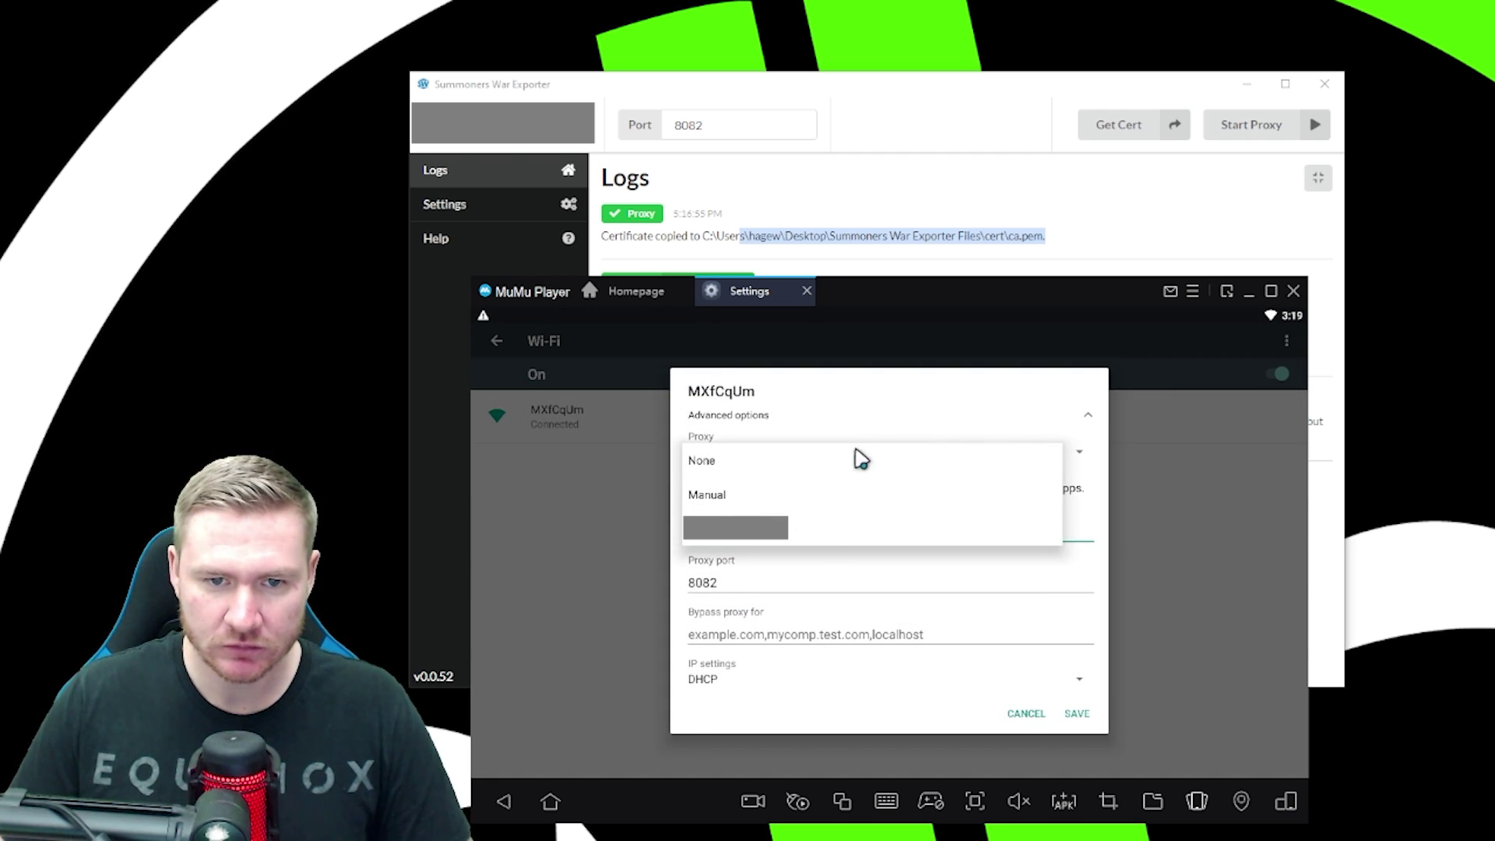
pyautogui.click(911, 384)
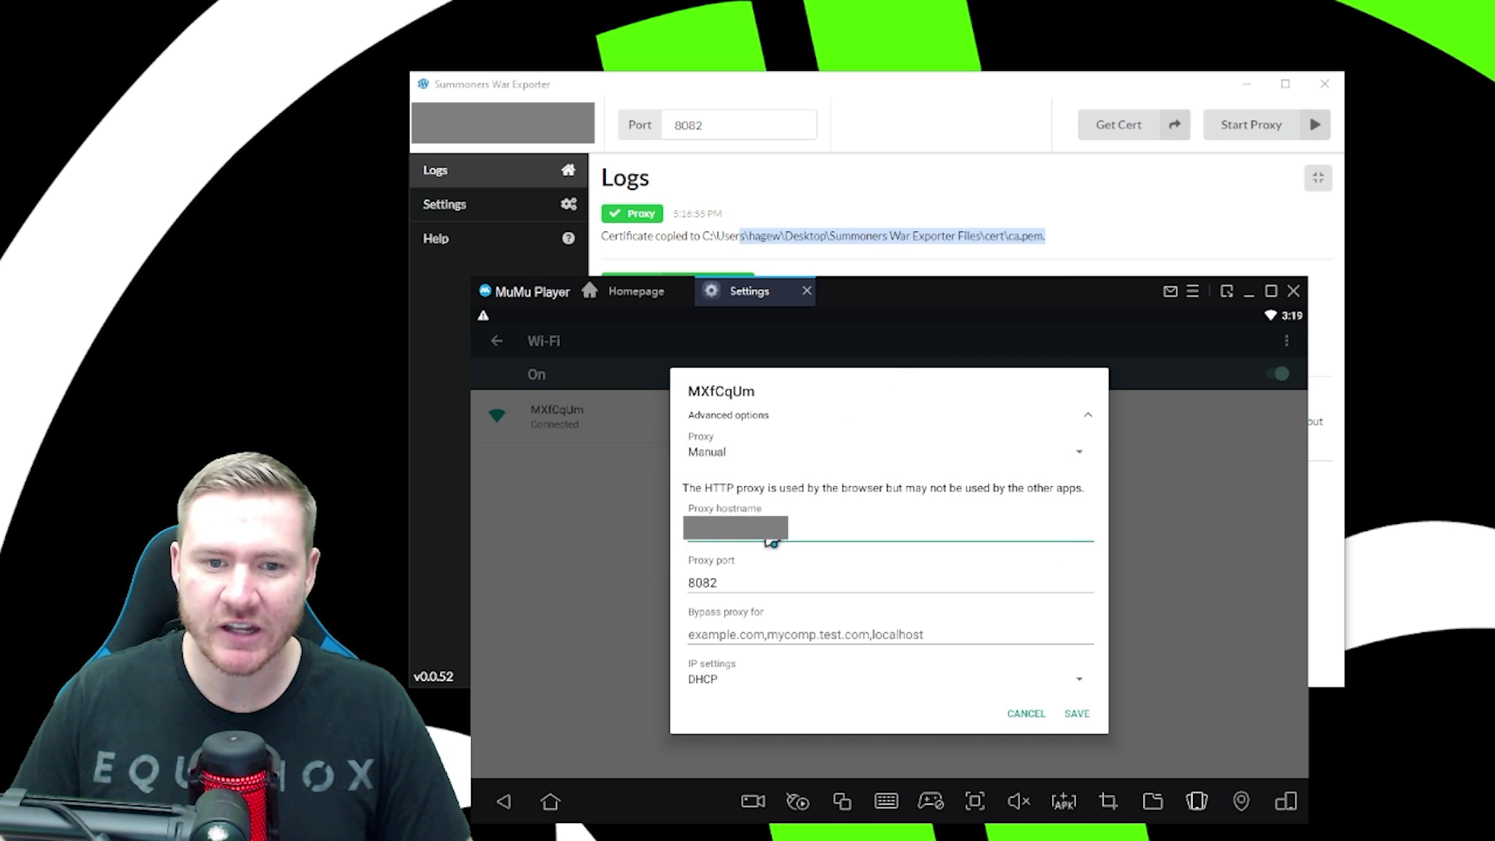
# Check the Wi-Fi proxy's hostname and port 8082 against Summoners War Exporter, save the manual proxy, and close the emulator's settings.
pyautogui.click(891, 97)
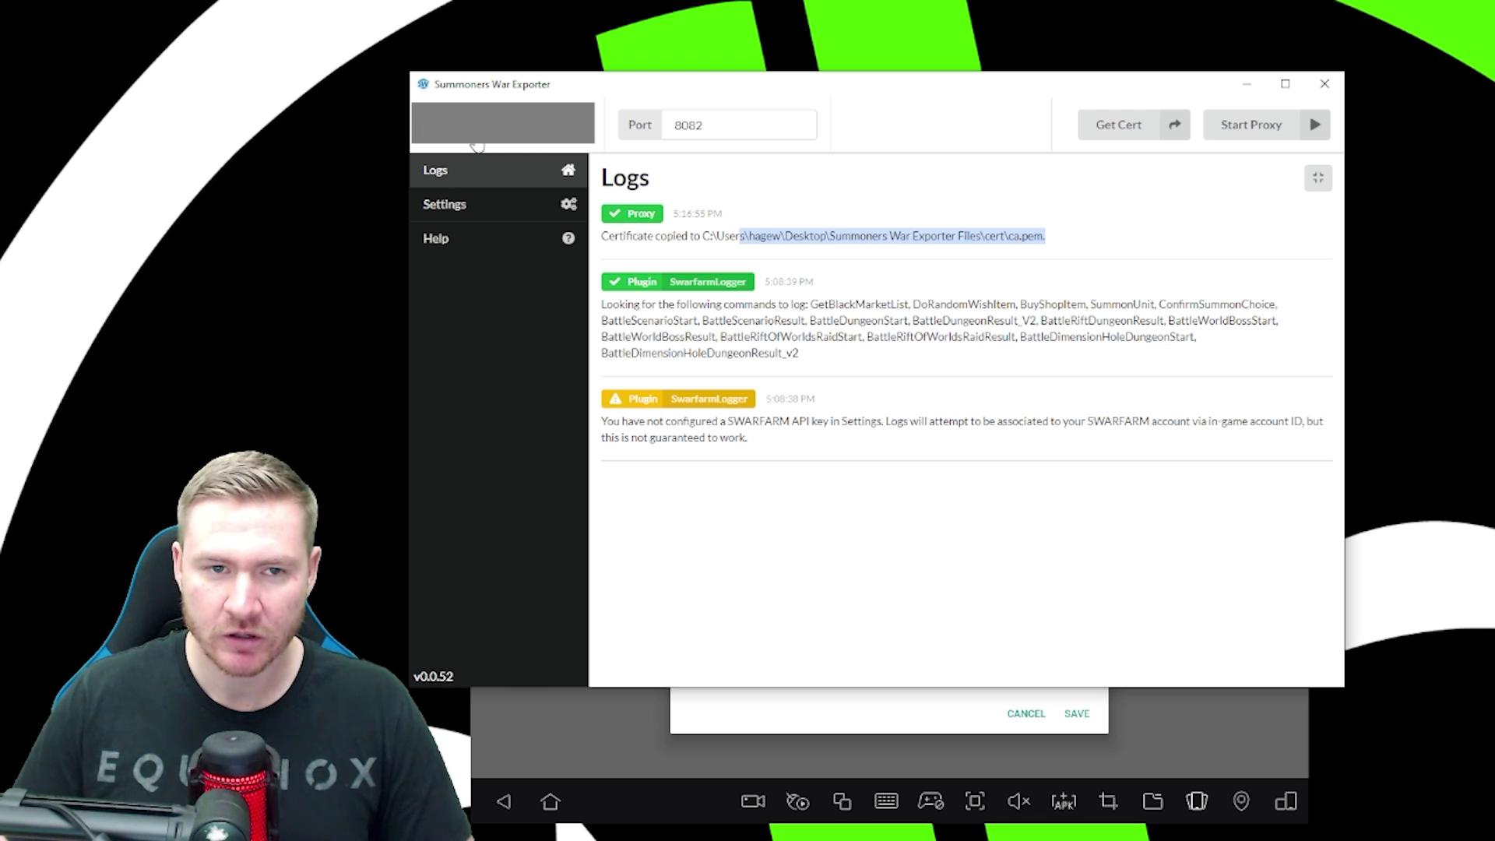
pyautogui.click(911, 710)
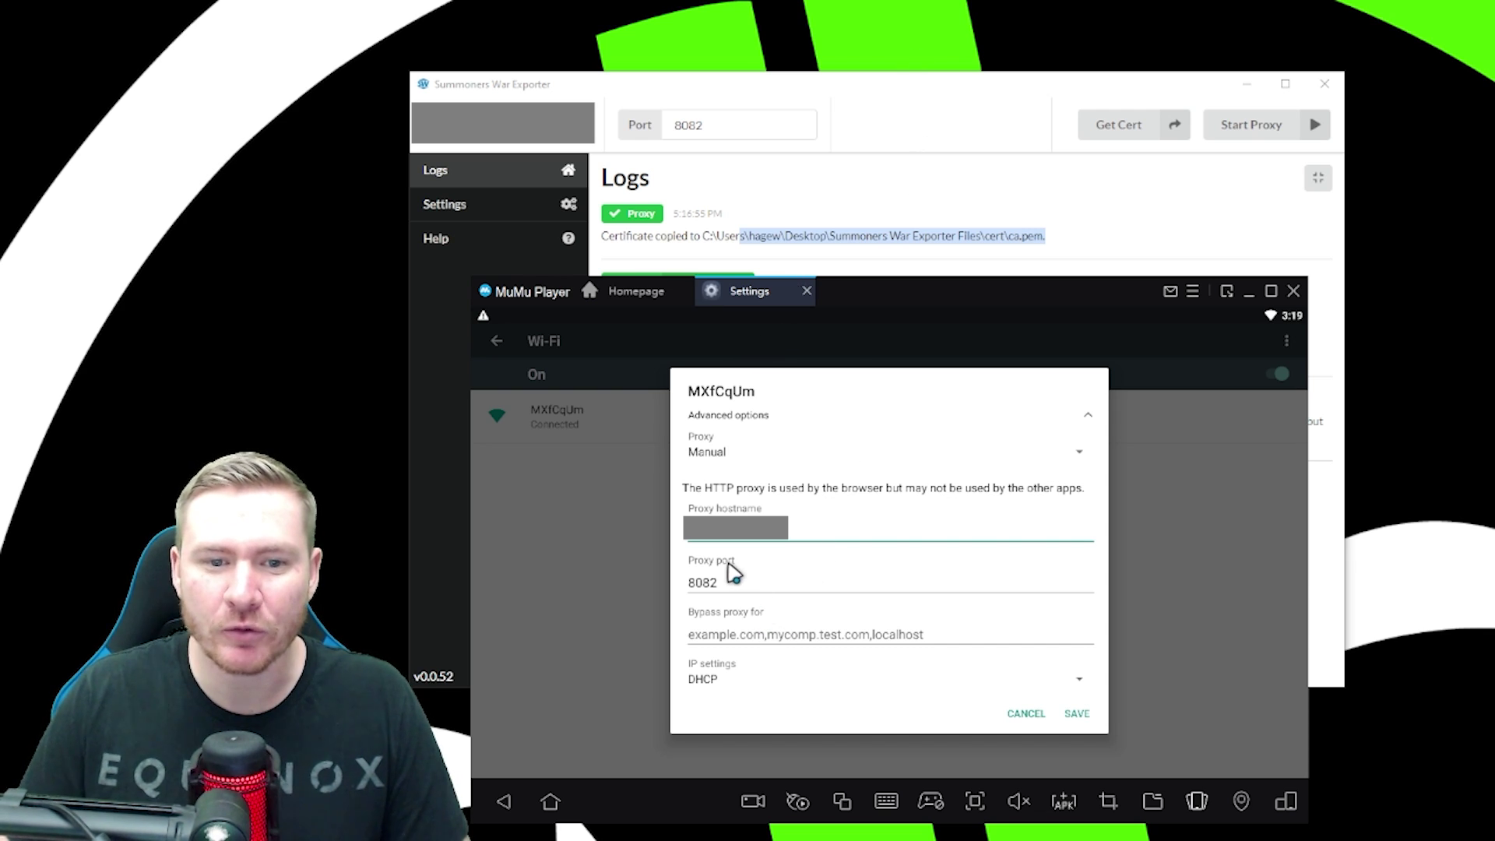
pyautogui.click(950, 84)
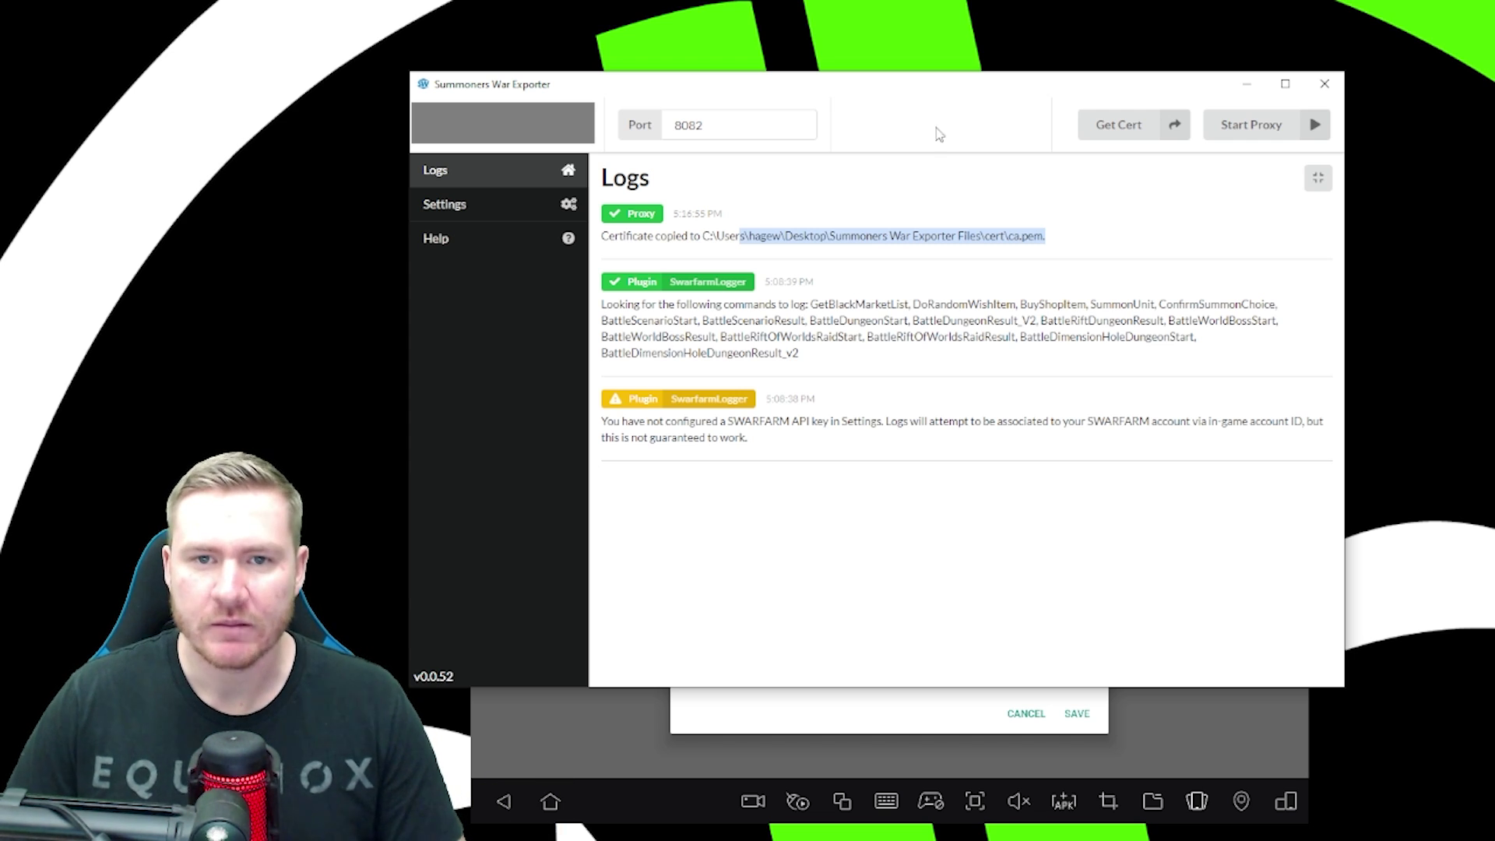
pyautogui.click(863, 716)
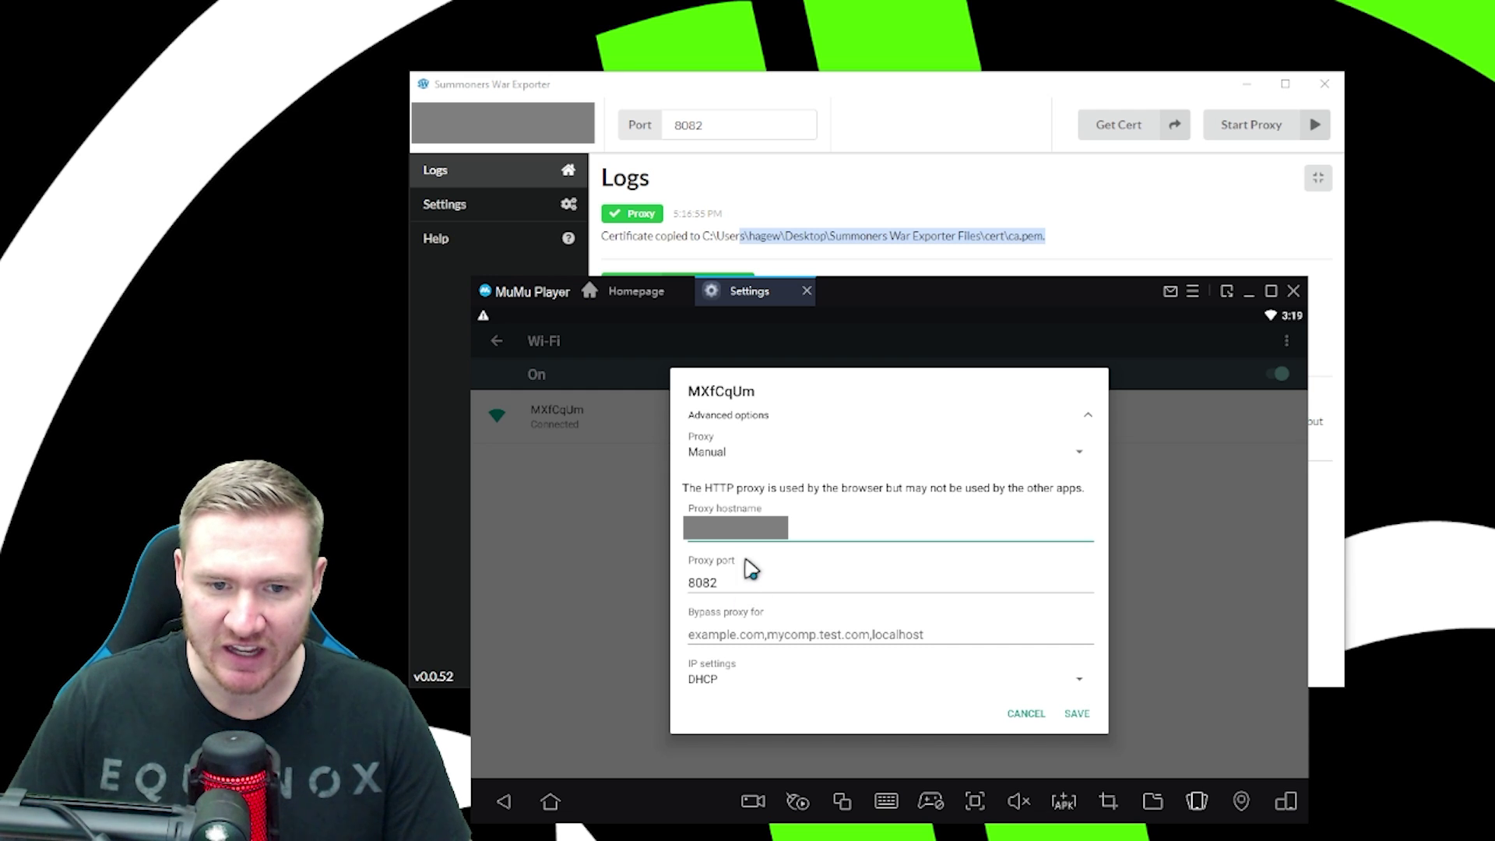
pyautogui.click(1076, 714)
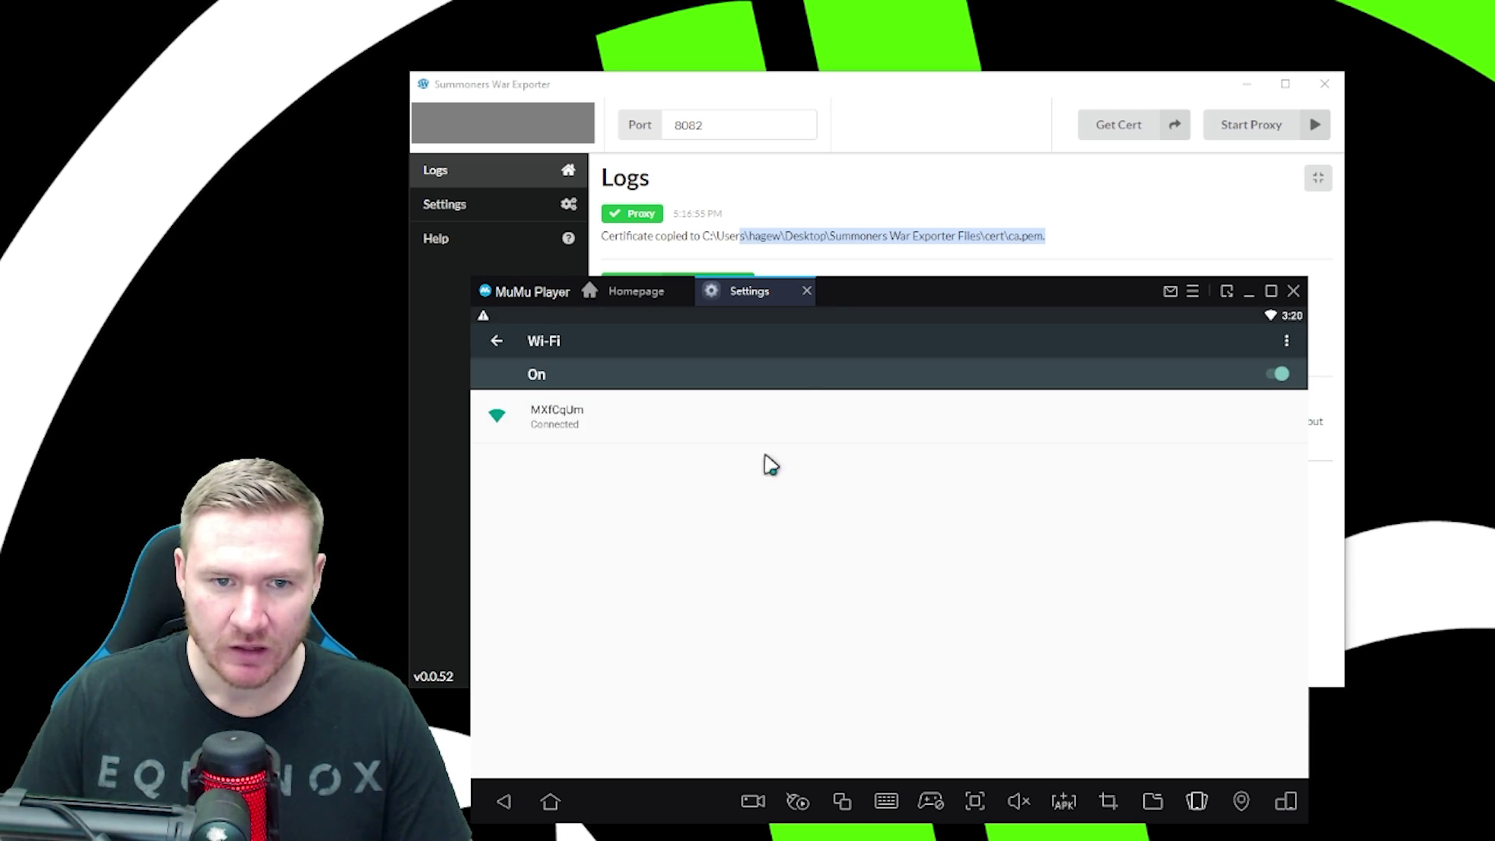
pyautogui.click(807, 292)
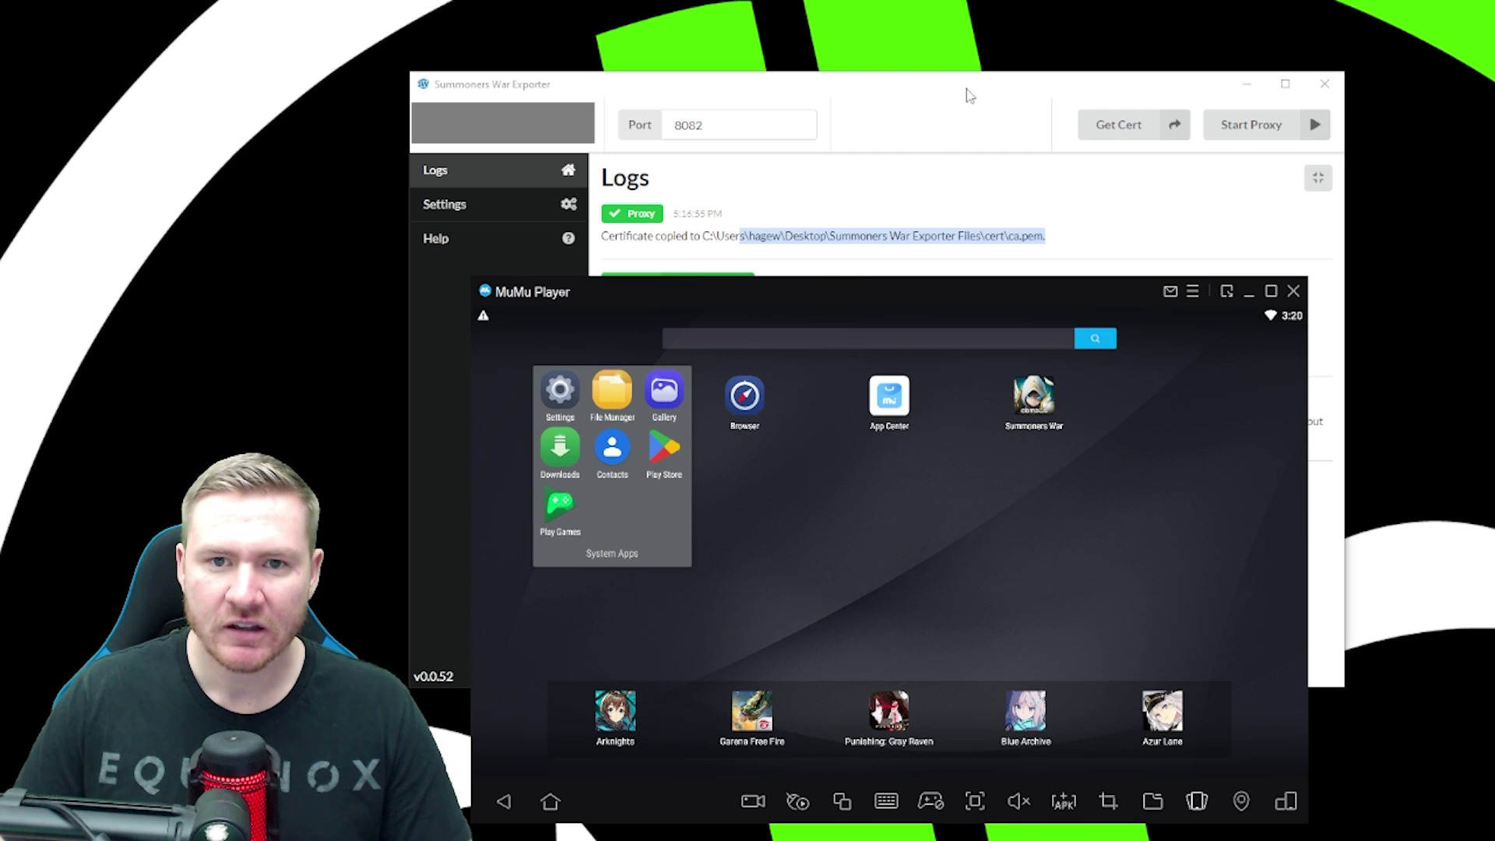
# Switch to Summoners War Exporter, check the HTTPS mode option in its settings, and start the proxy from the logs page.
pyautogui.click(864, 576)
pyautogui.click(959, 114)
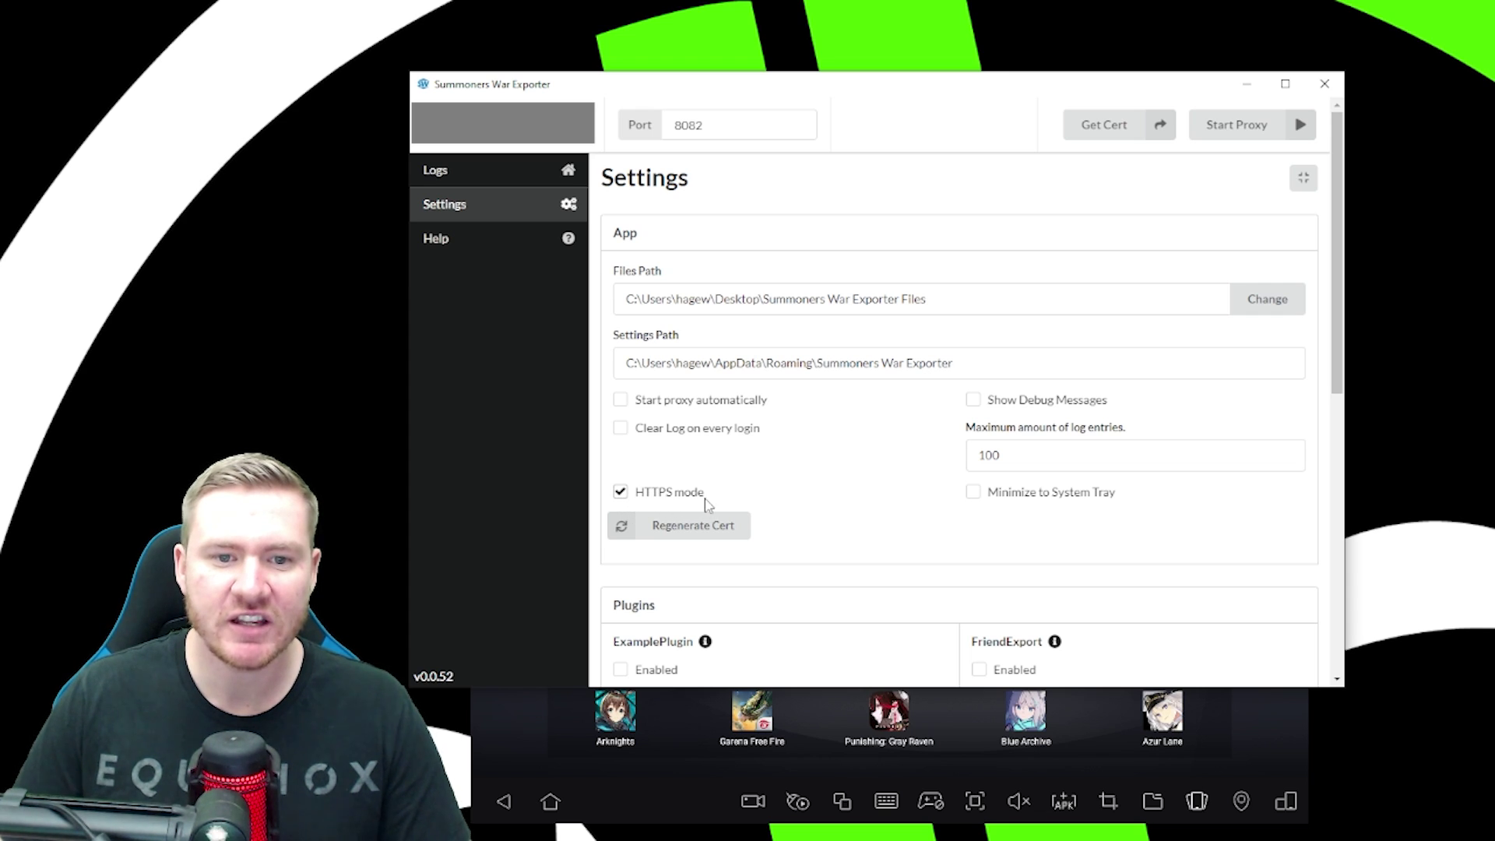
pyautogui.click(507, 173)
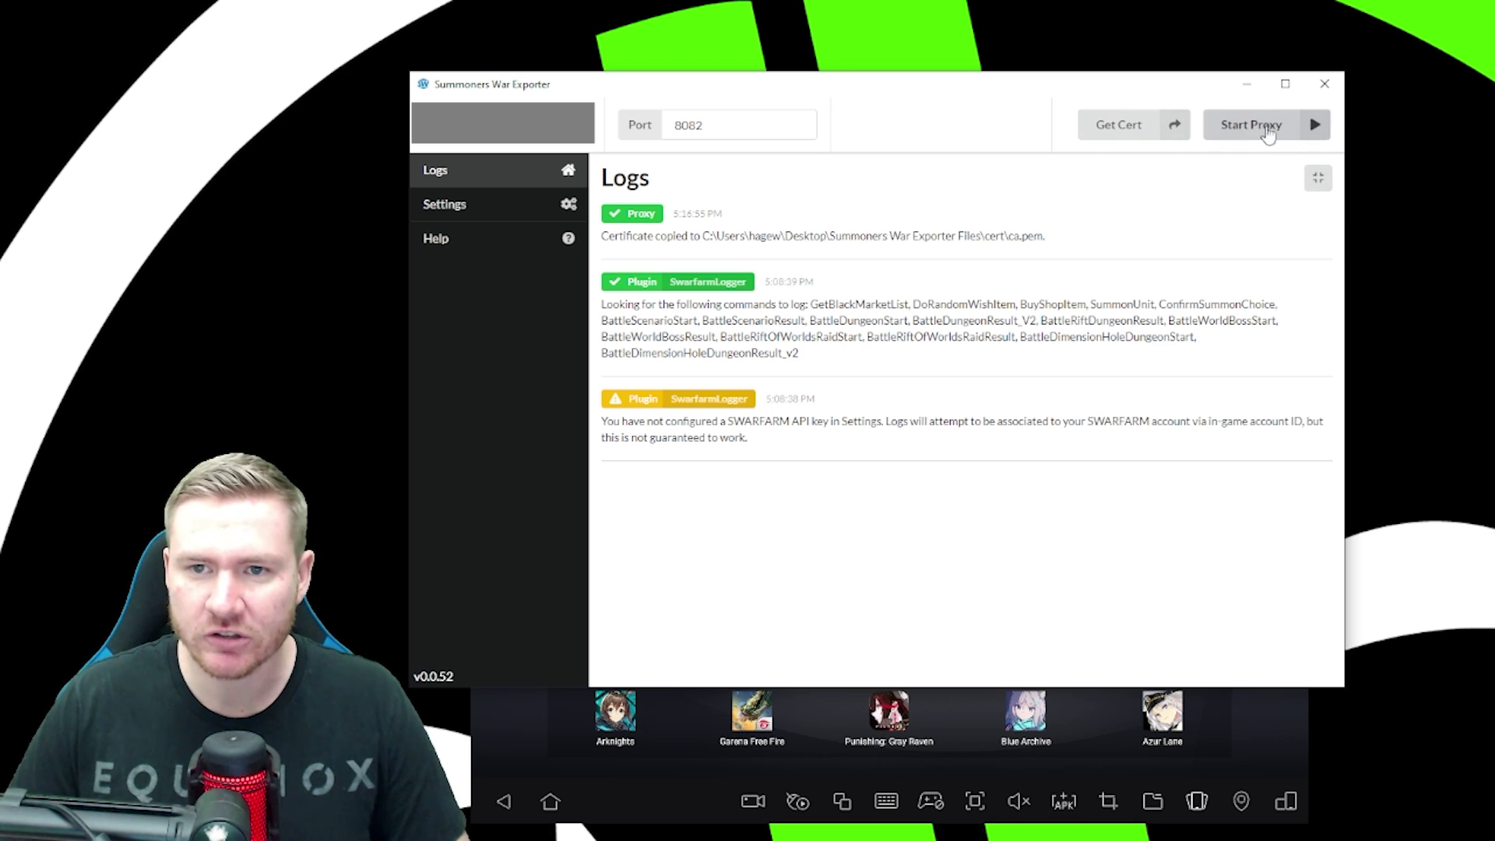
pyautogui.click(1251, 123)
# Switch to MuMu Player, launch Summoners War, and accept the game's data download, keeping the Summoners War Exporter Files folder window out of the way.
pyautogui.click(1289, 738)
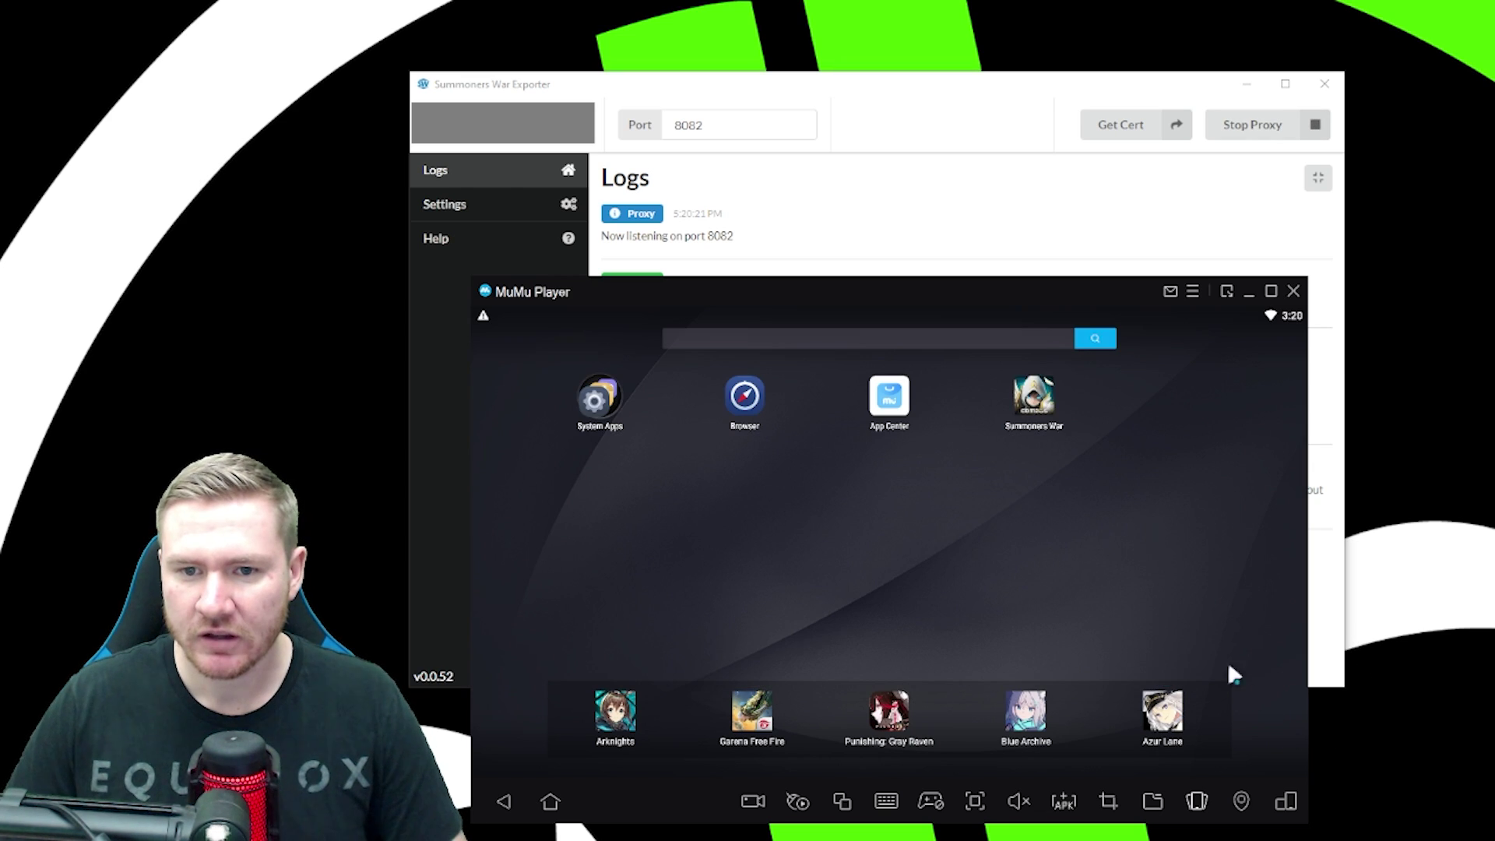
pyautogui.click(1035, 398)
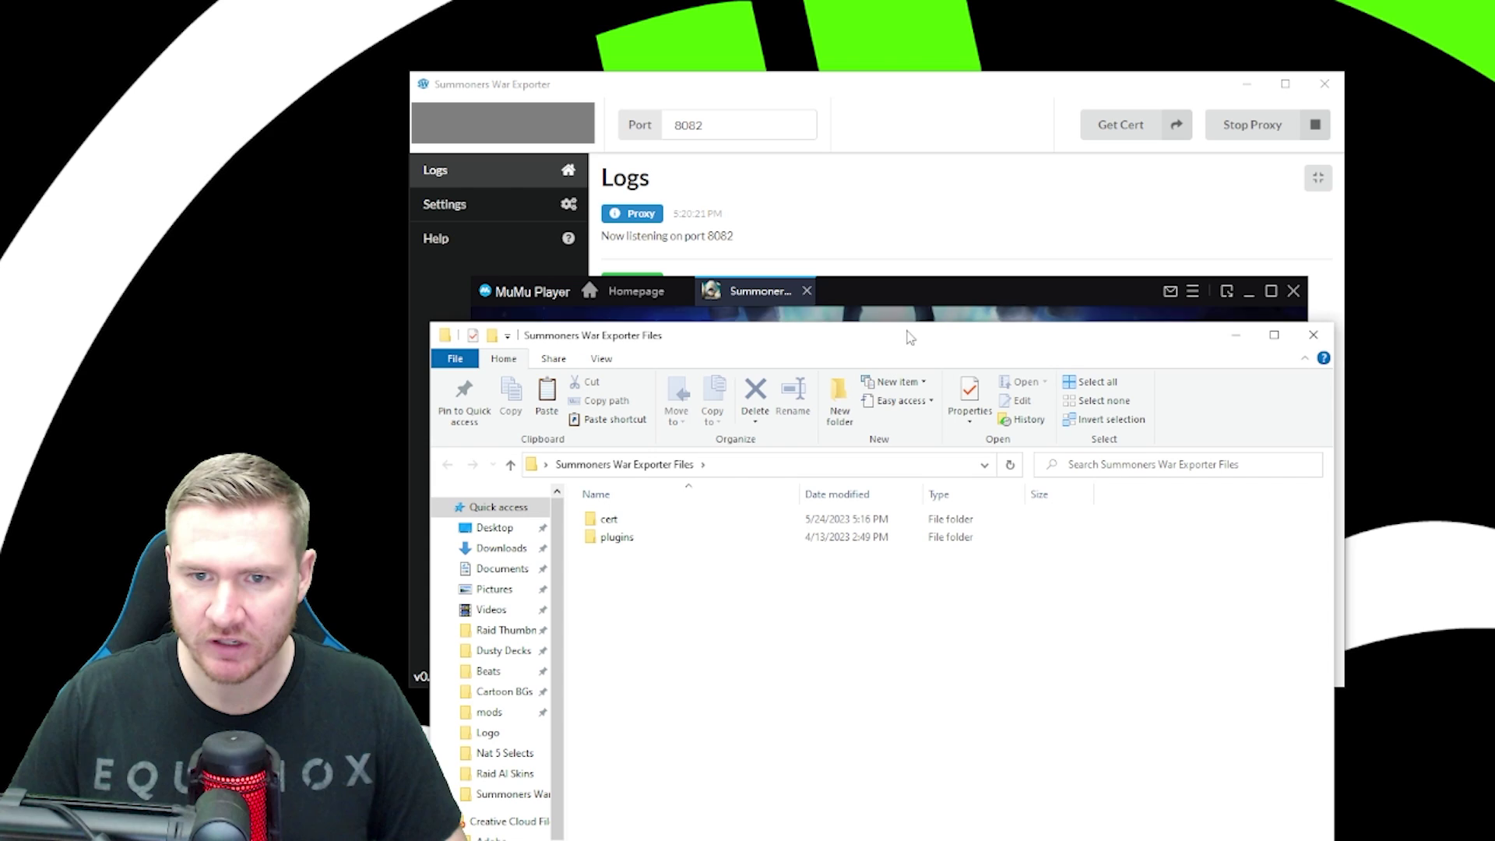
pyautogui.moveTo(903, 340); pyautogui.dragTo(922, 486)
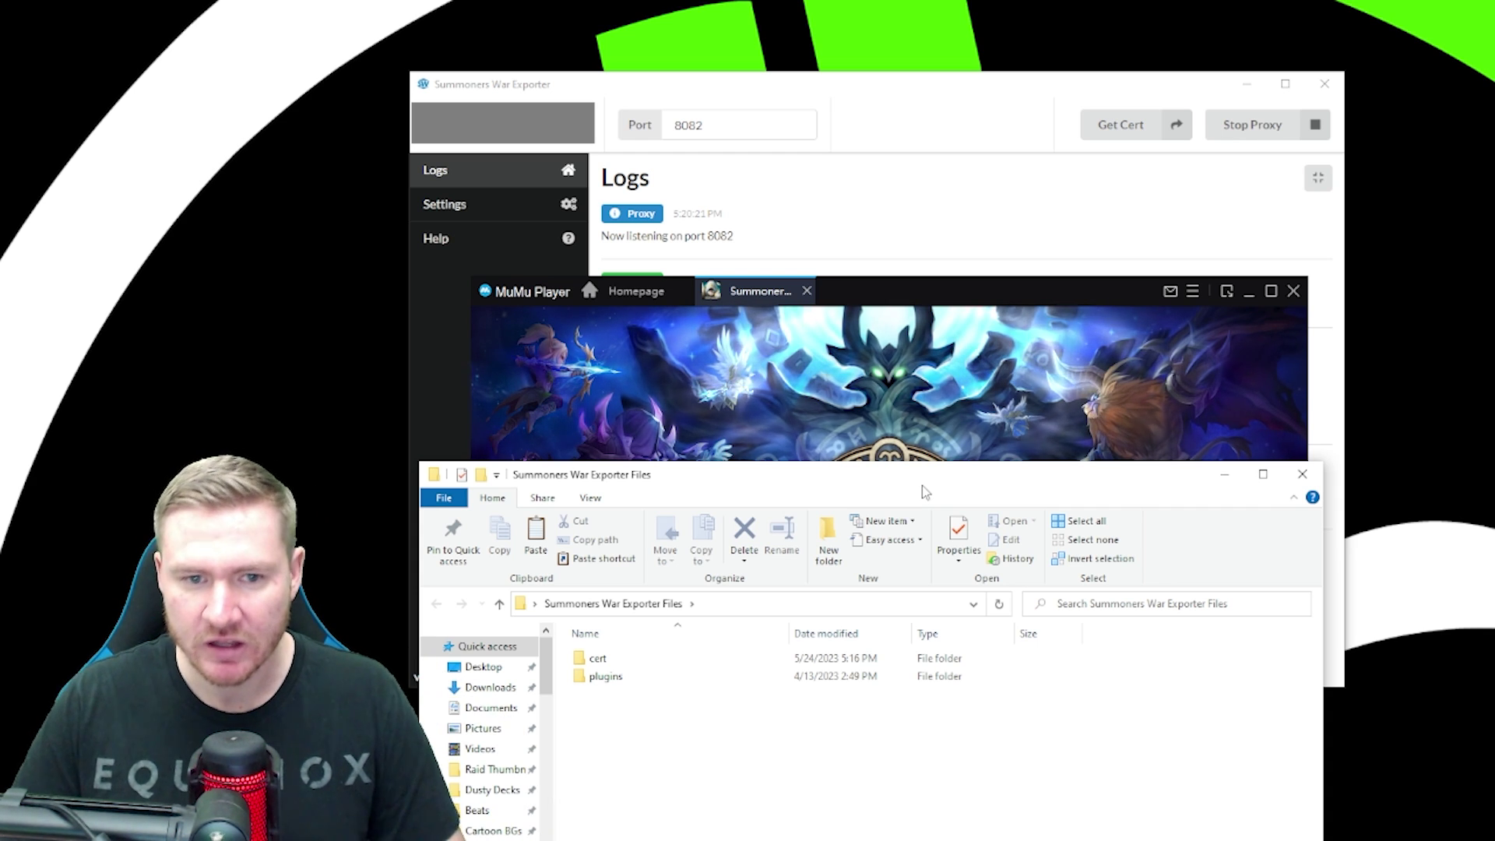
pyautogui.moveTo(778, 486); pyautogui.dragTo(836, 481)
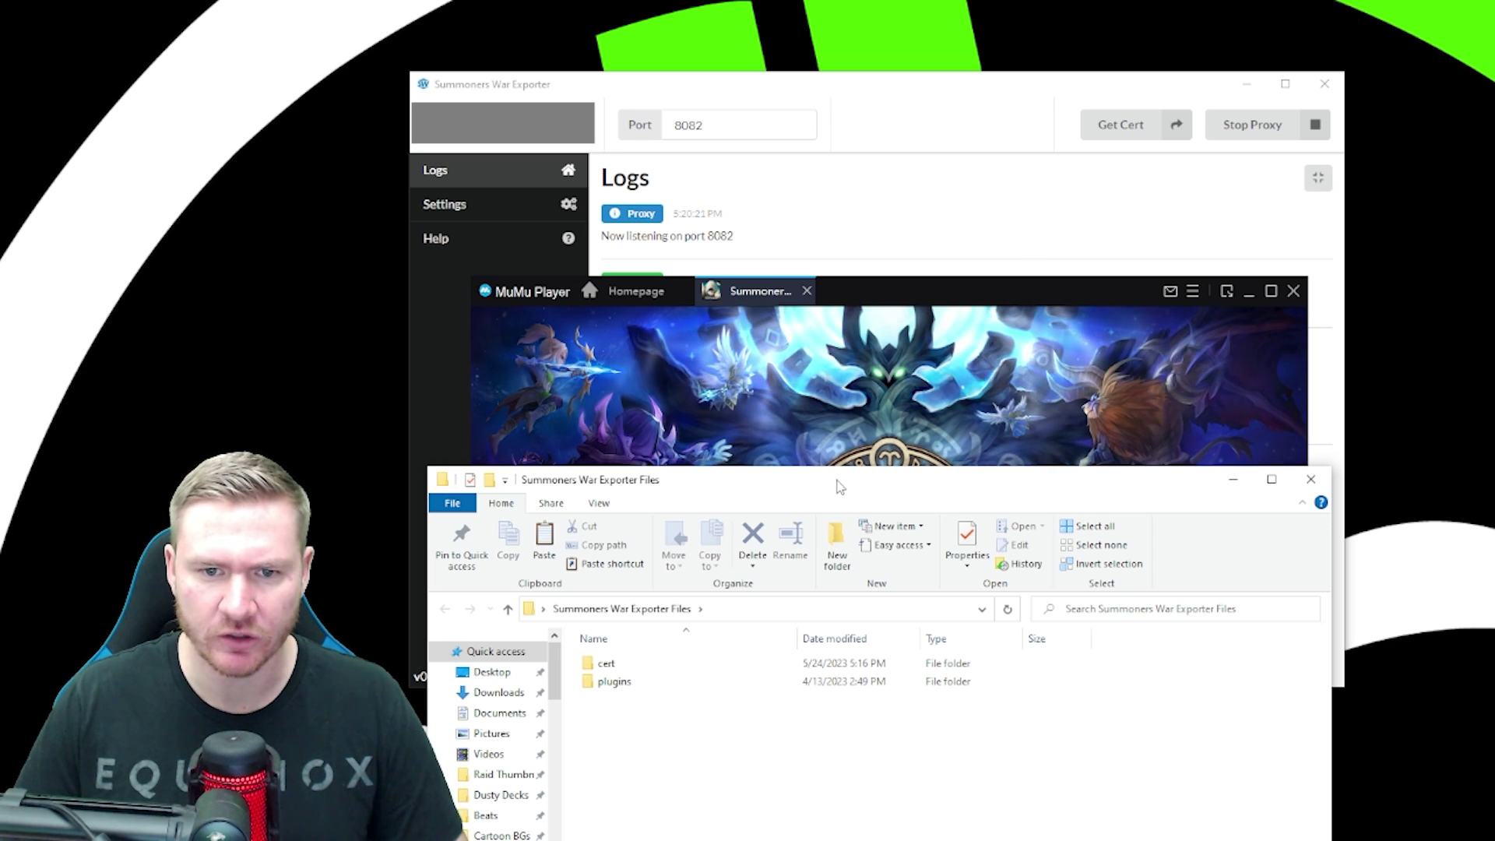
pyautogui.moveTo(860, 487); pyautogui.dragTo(865, 480)
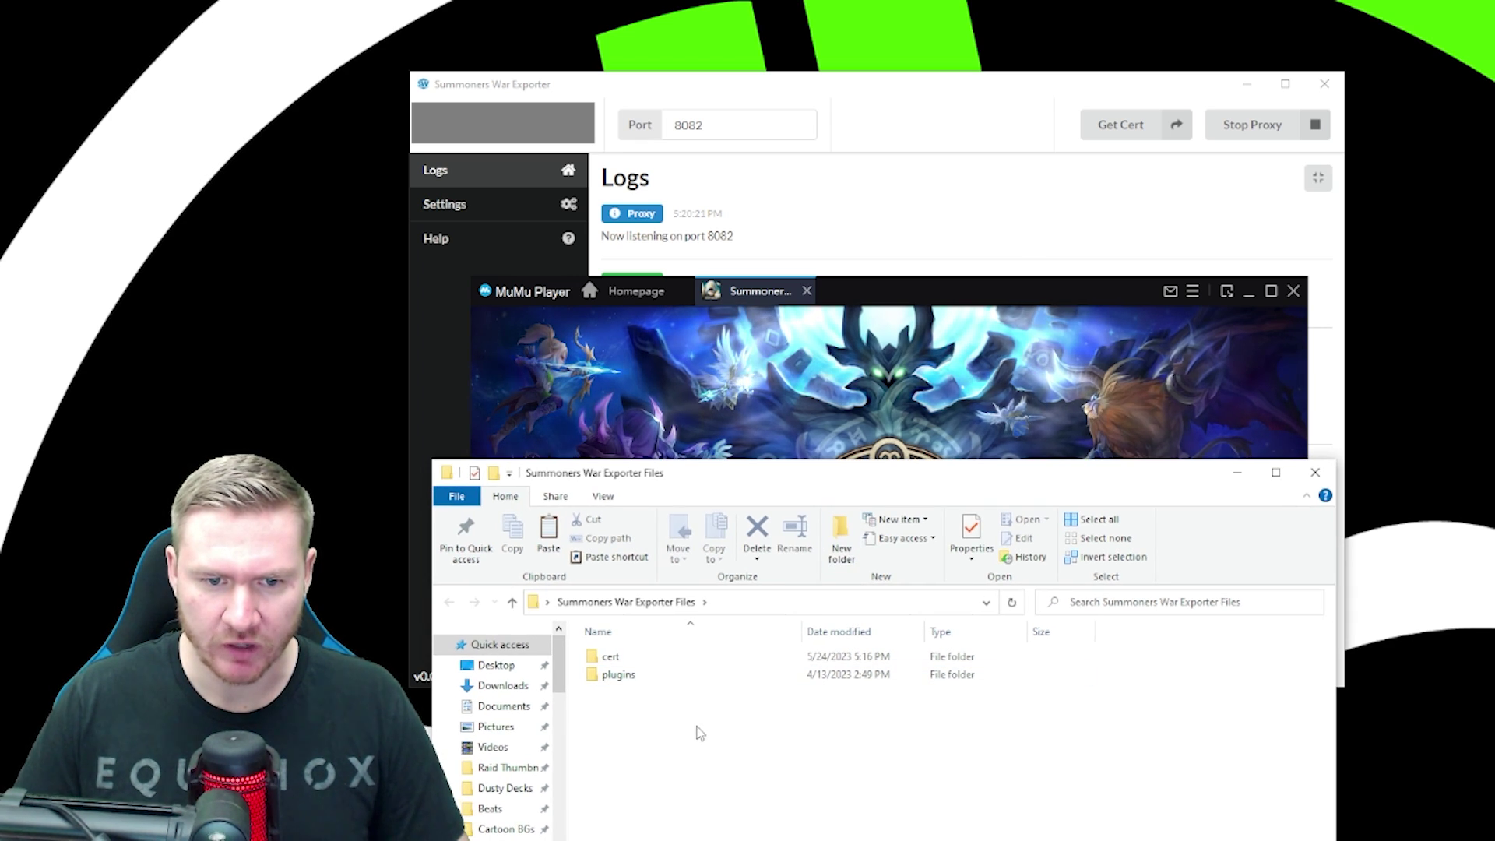
pyautogui.click(922, 451)
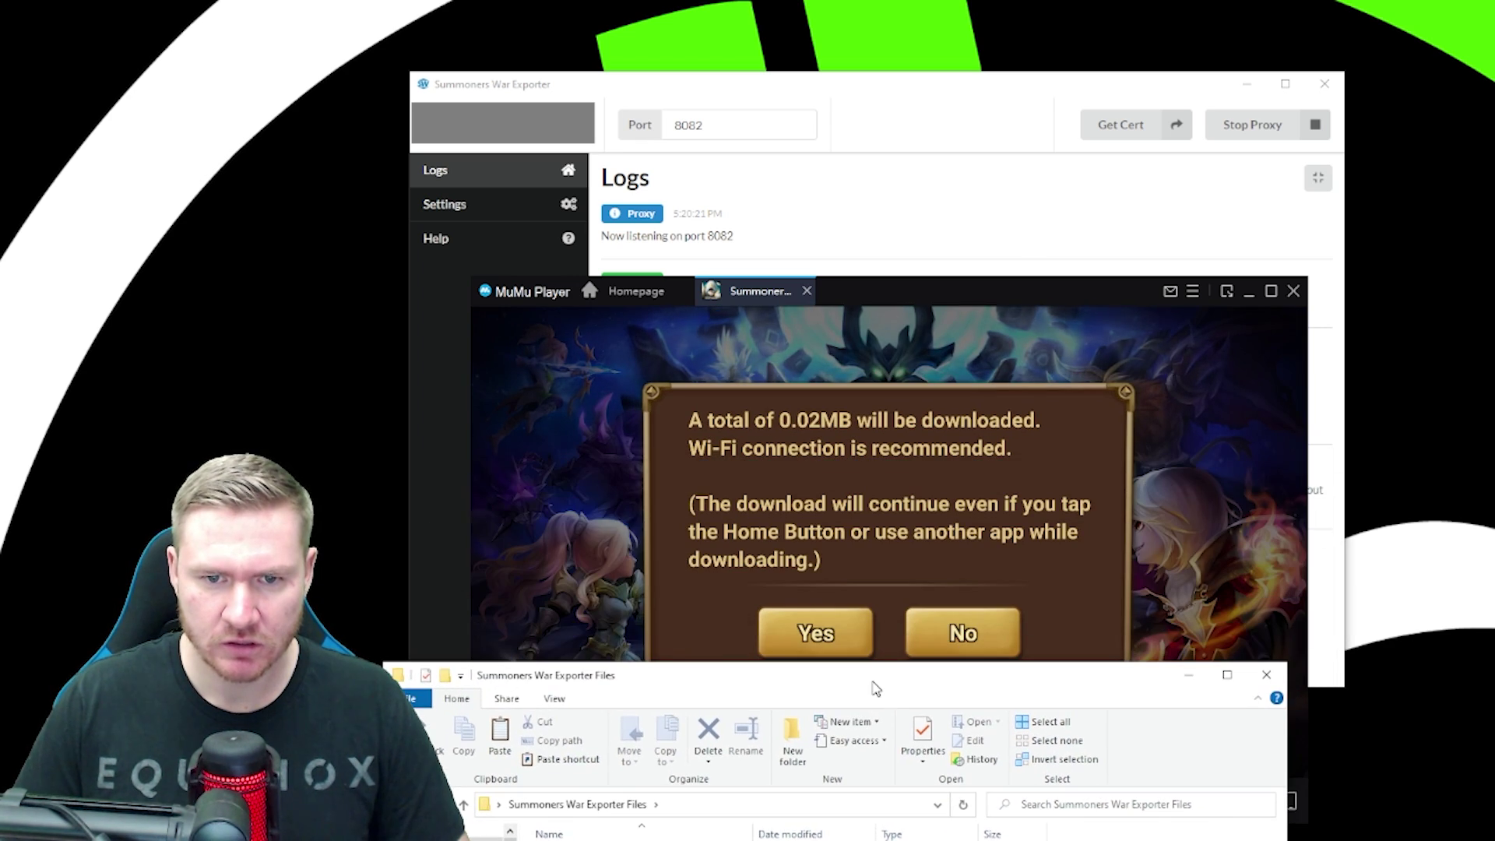
pyautogui.click(839, 623)
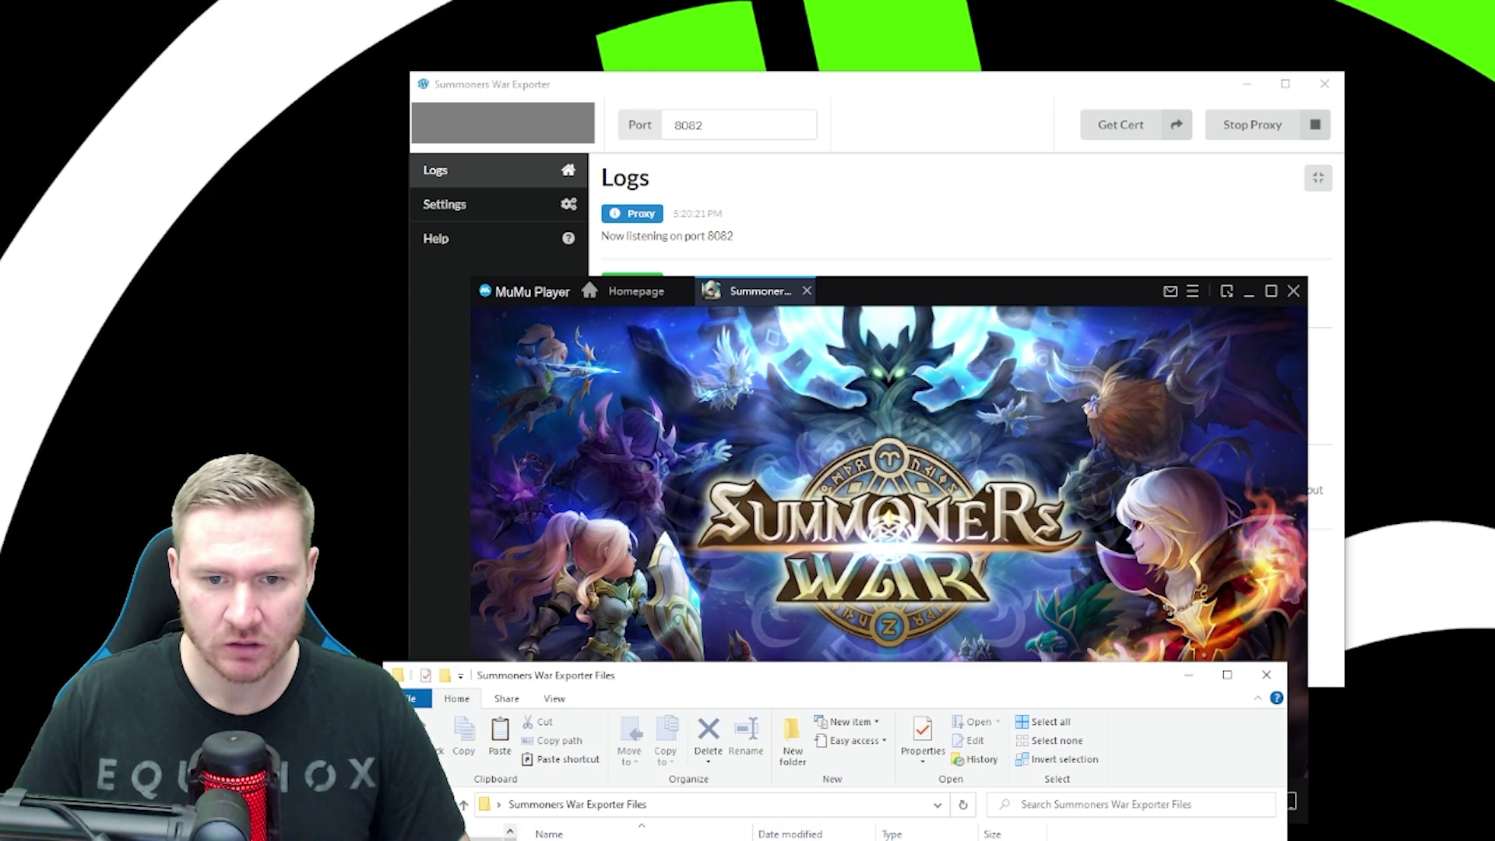
# Reposition the Summoners War Exporter Files folder window and check its contents for the exported profile JSON file.
pyautogui.click(436, 685)
pyautogui.moveTo(859, 681); pyautogui.dragTo(905, 672)
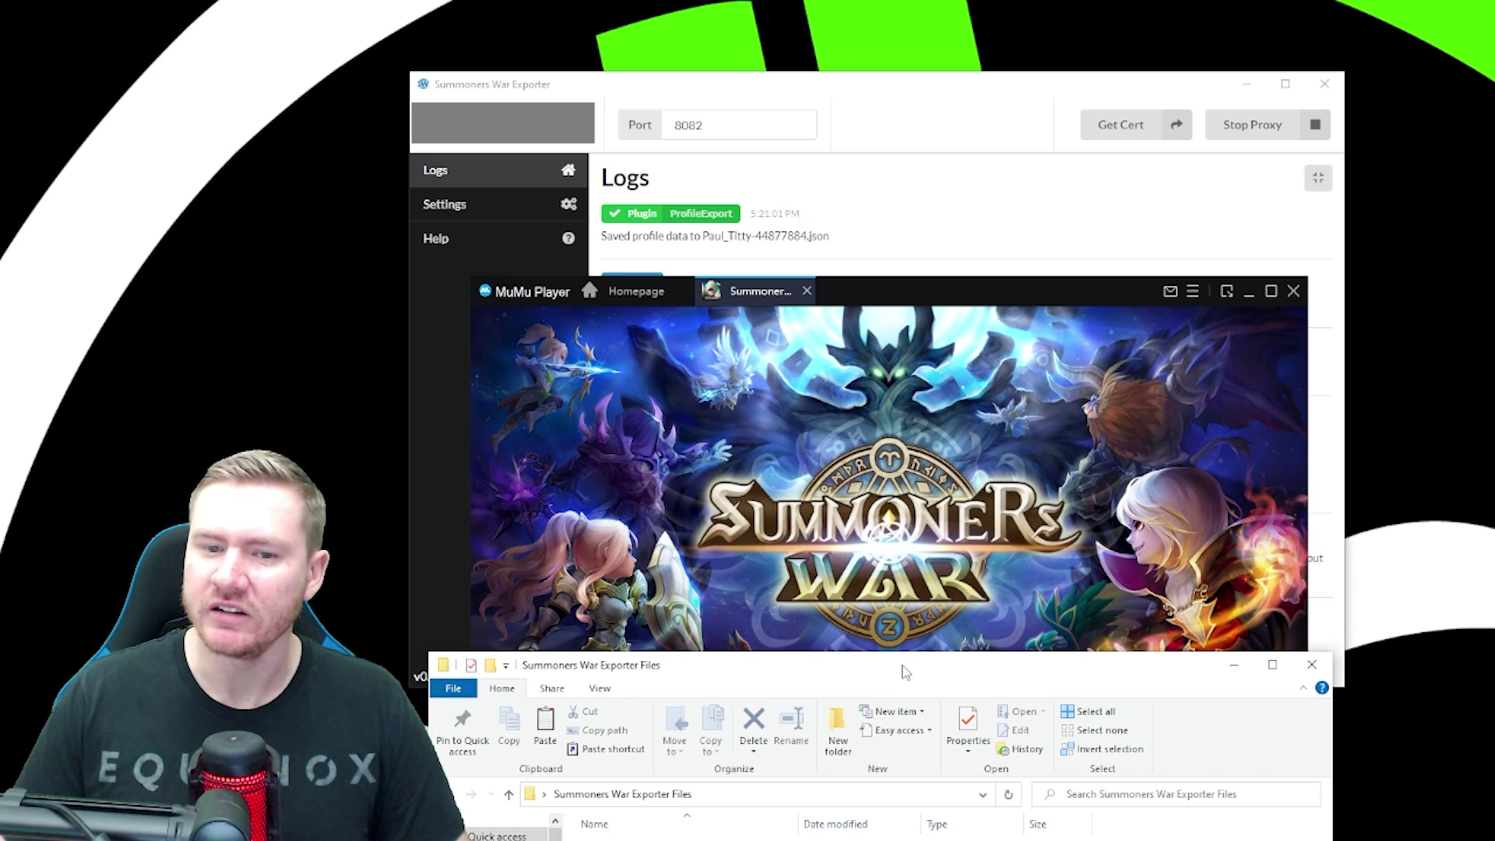
pyautogui.moveTo(904, 671); pyautogui.dragTo(896, 465)
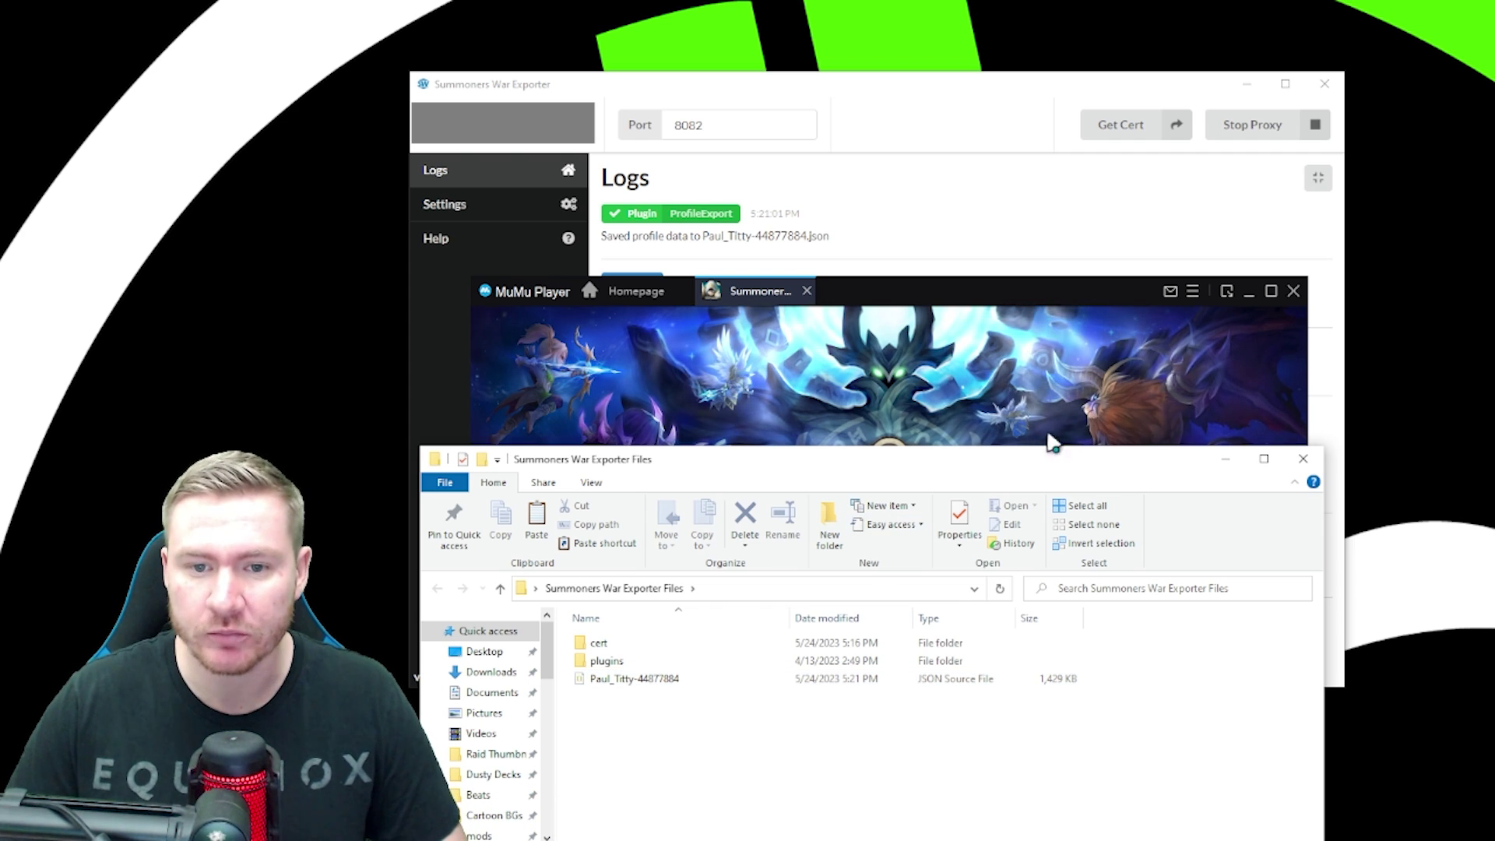
pyautogui.moveTo(1004, 465)
pyautogui.mouseDown()
pyautogui.moveTo(985, 640)
pyautogui.moveTo(1015, 491)
pyautogui.mouseUp()
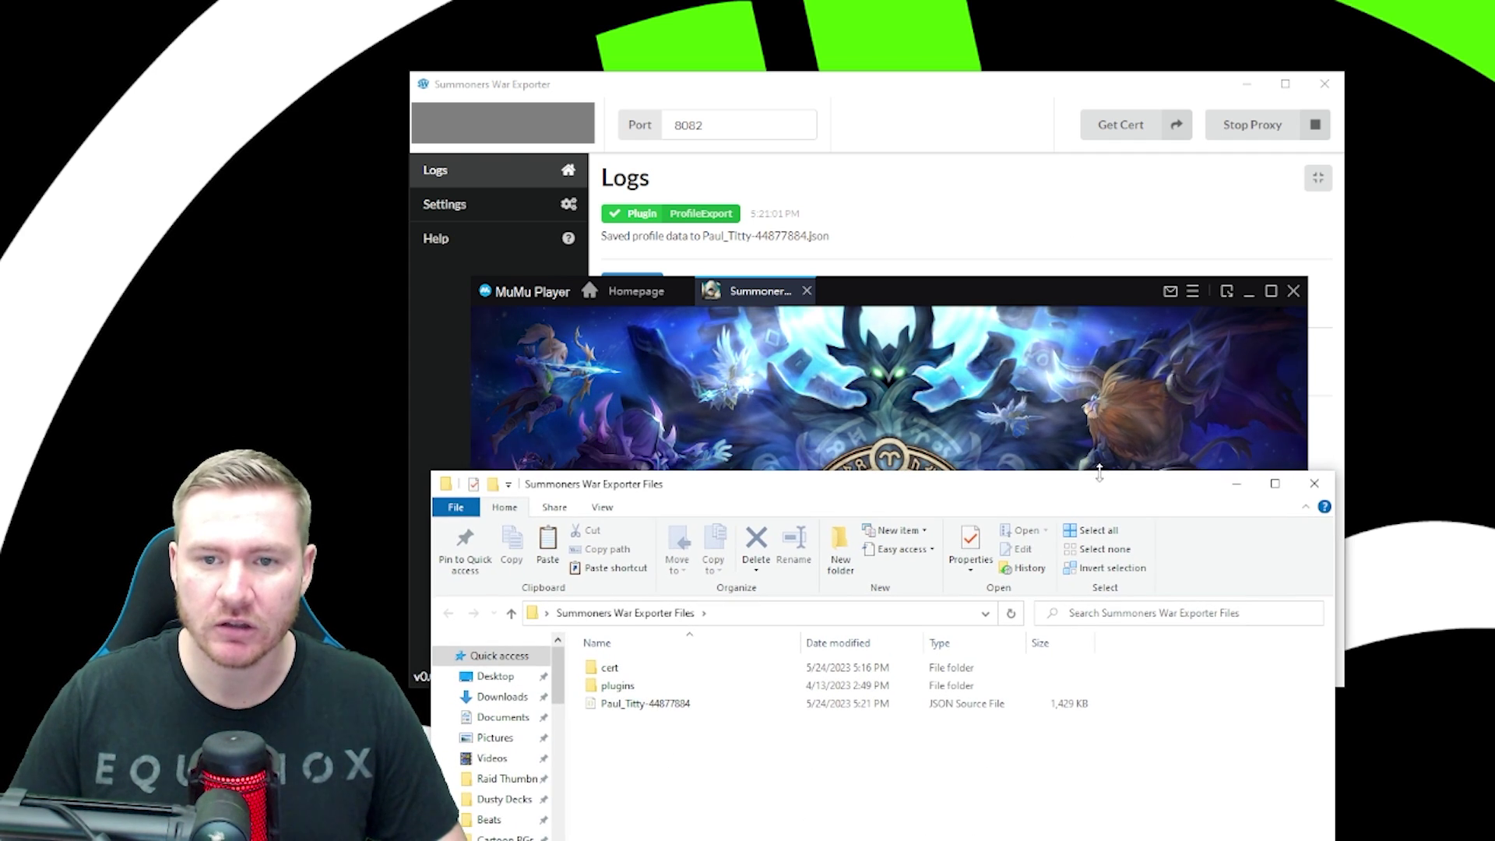
# Stop the proxy in Summoners War Exporter and close the Summoners War Exporter Files folder window.
pyautogui.click(1250, 128)
pyautogui.click(1084, 835)
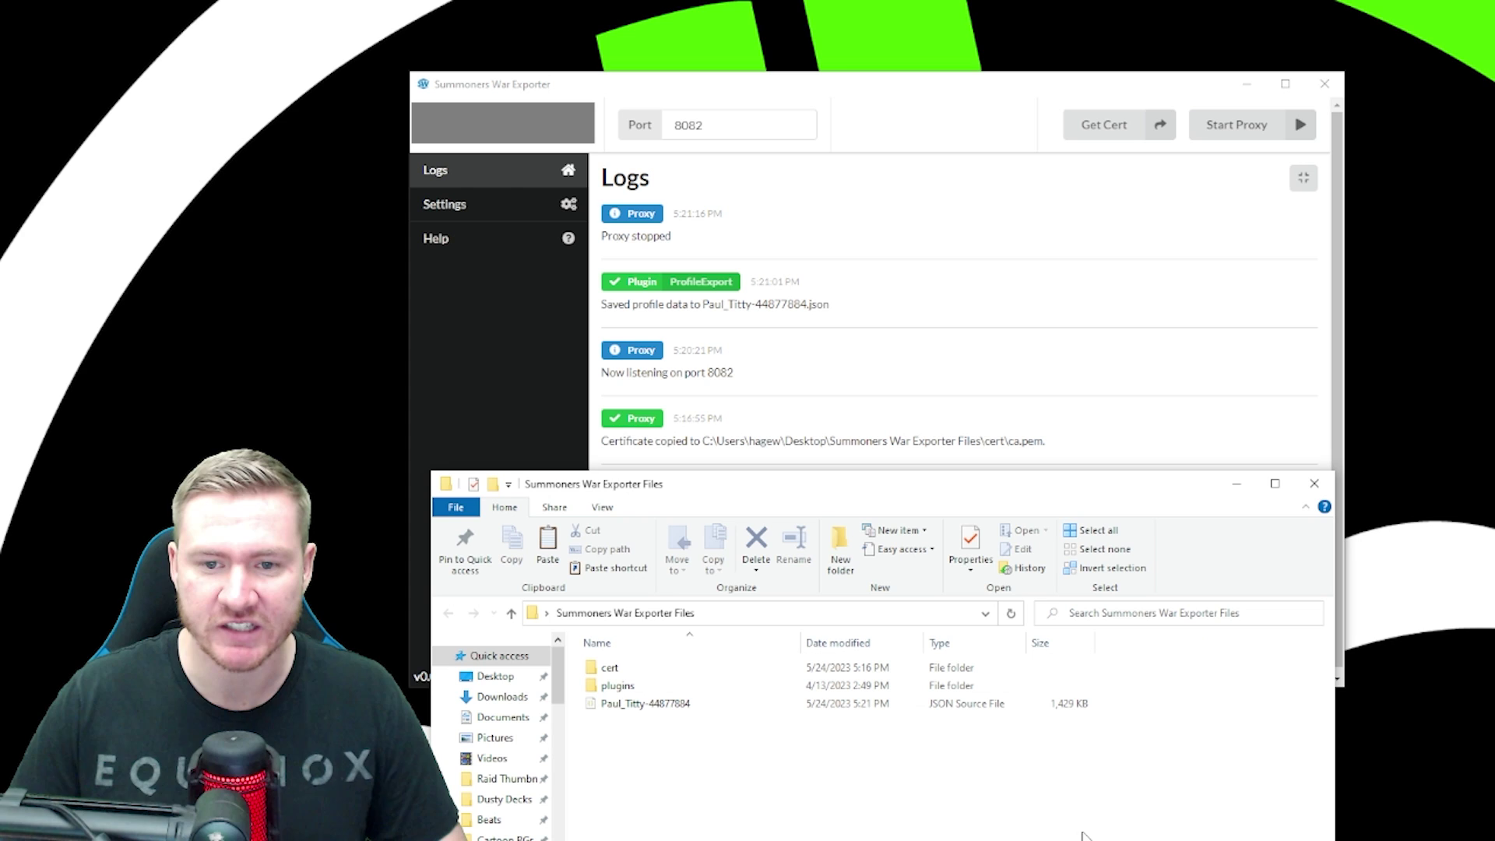
pyautogui.moveTo(1025, 498); pyautogui.dragTo(1051, 411)
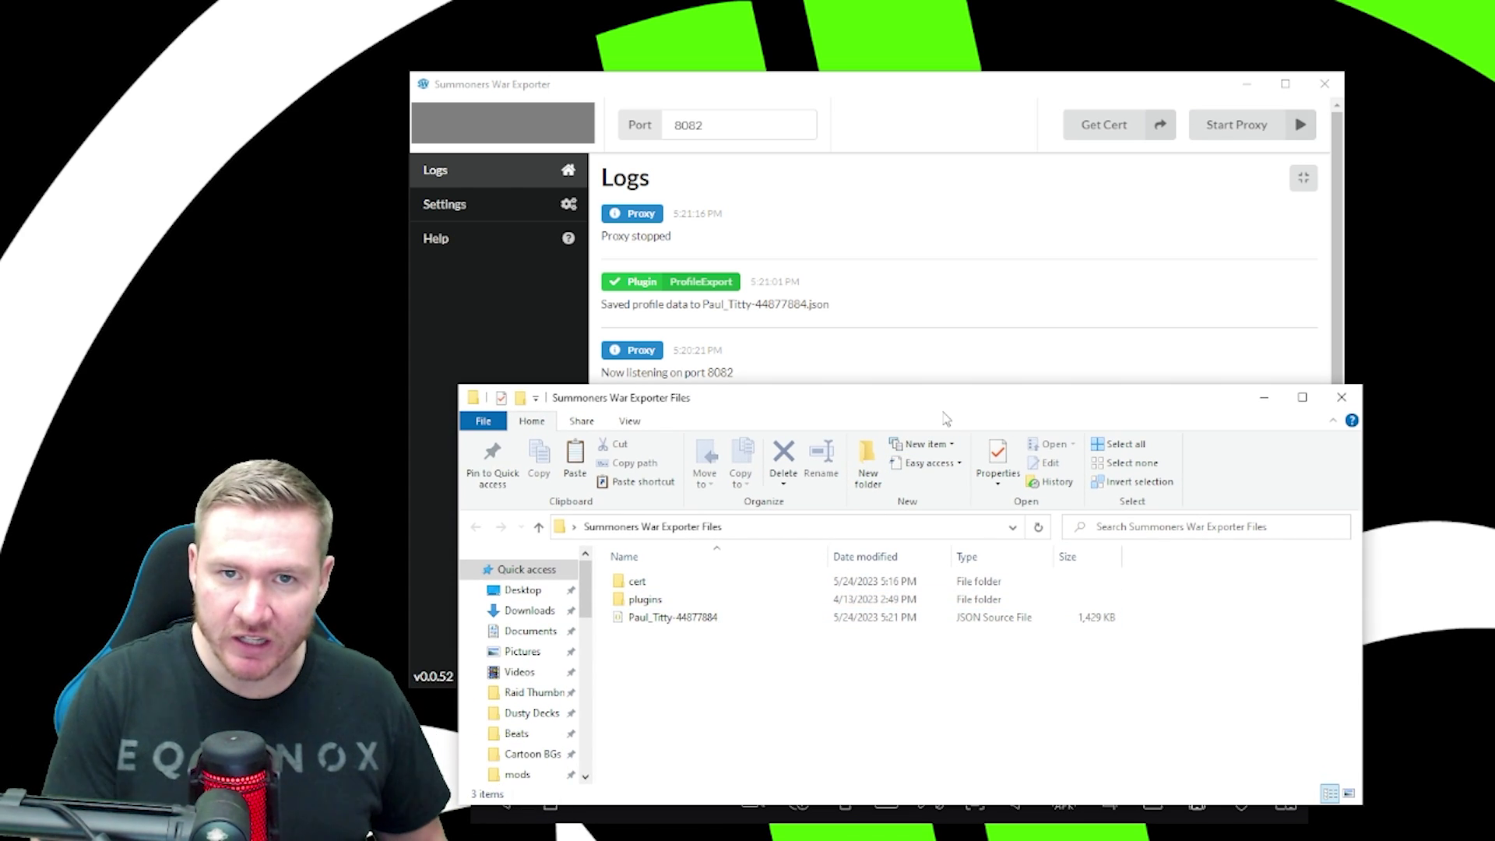
pyautogui.click(968, 379)
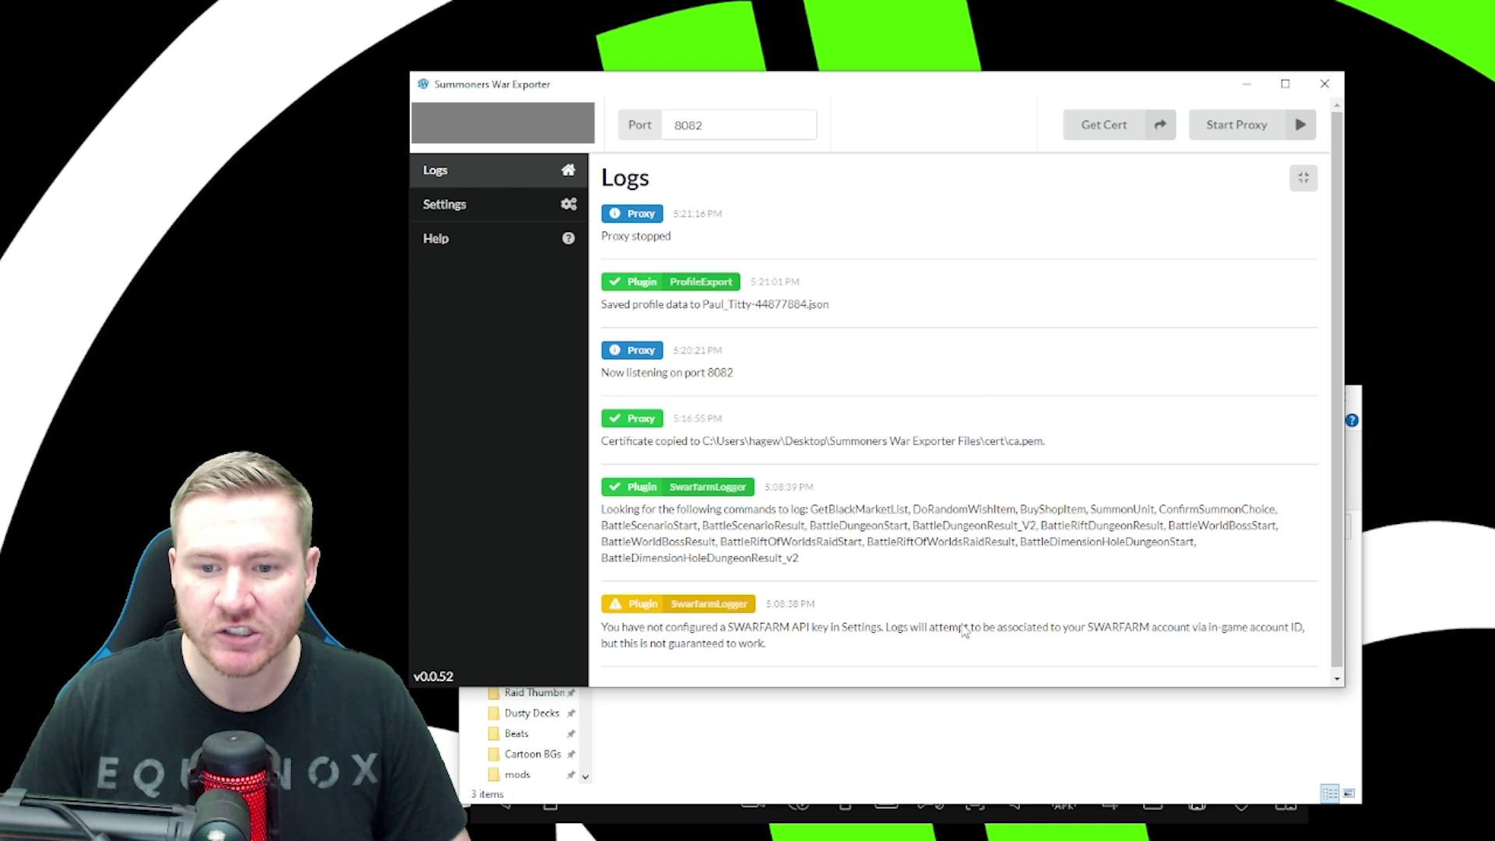
pyautogui.click(1009, 752)
pyautogui.click(1343, 402)
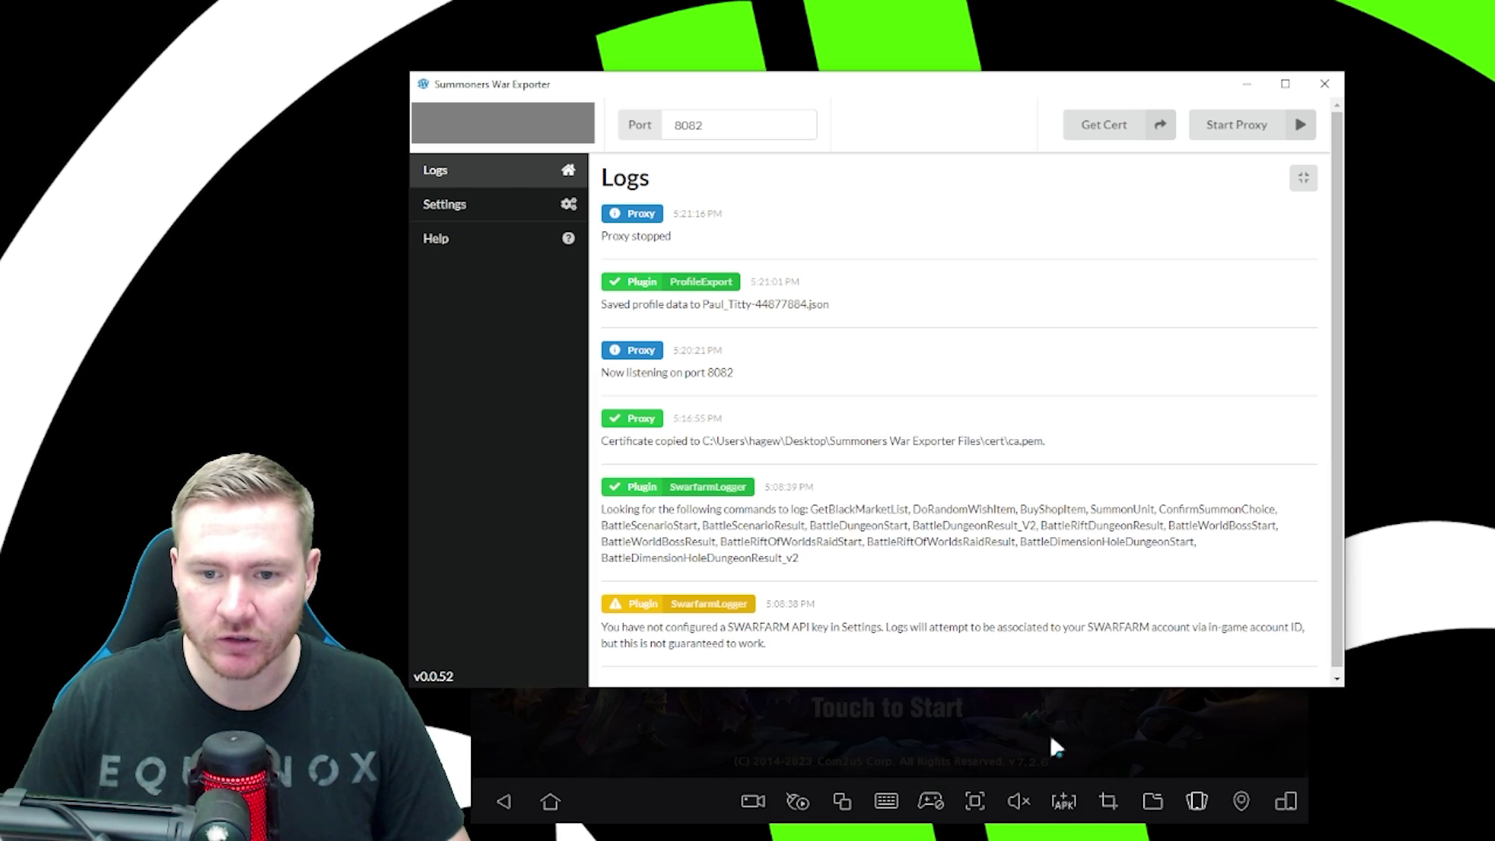
# Switch to MuMu Player, close the emulator, and confirm exiting it.
pyautogui.click(1269, 740)
pyautogui.click(1293, 290)
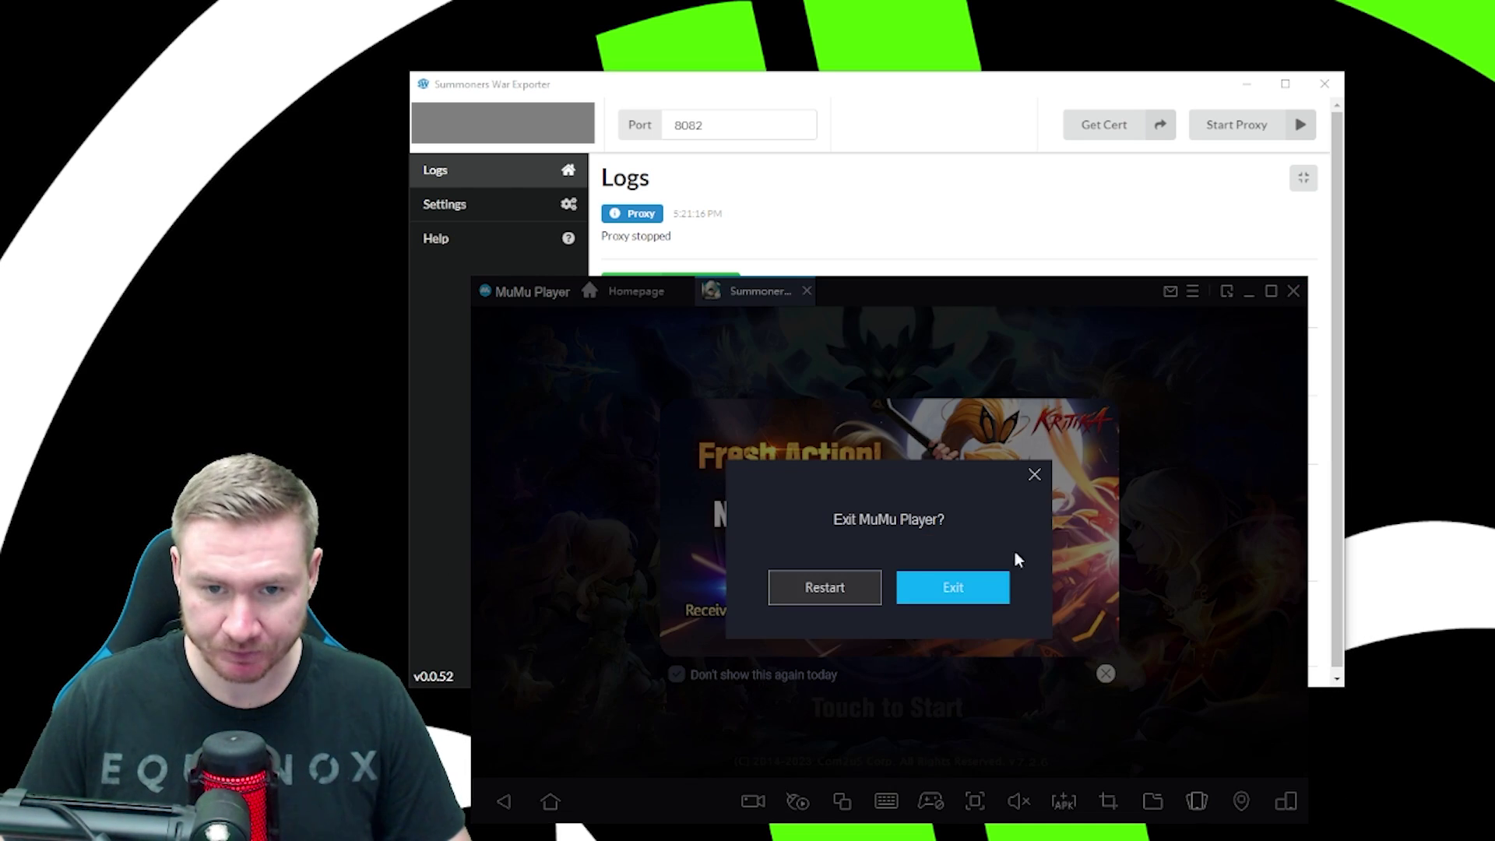
pyautogui.click(960, 587)
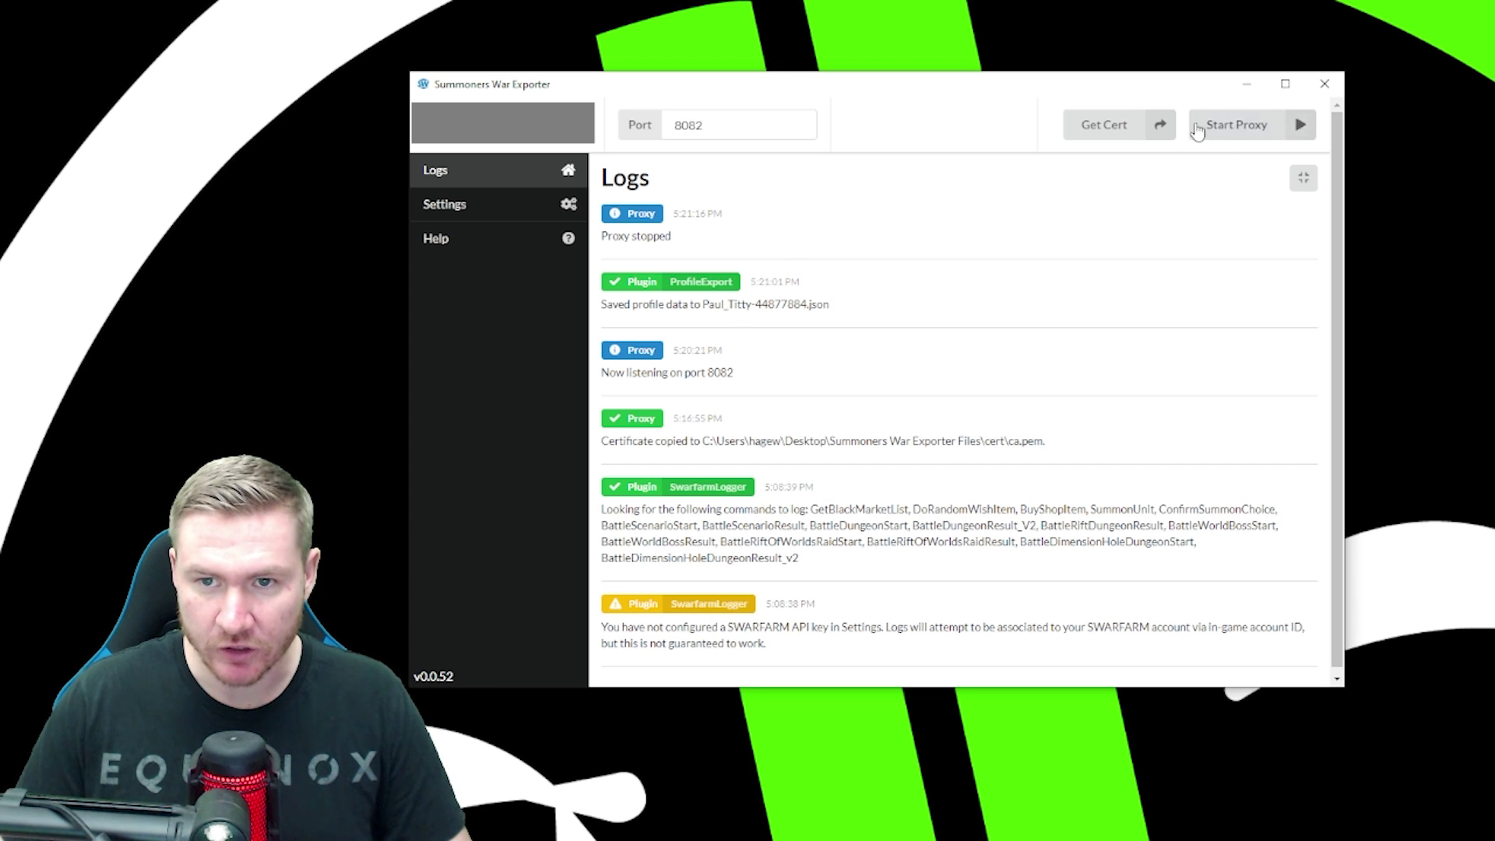